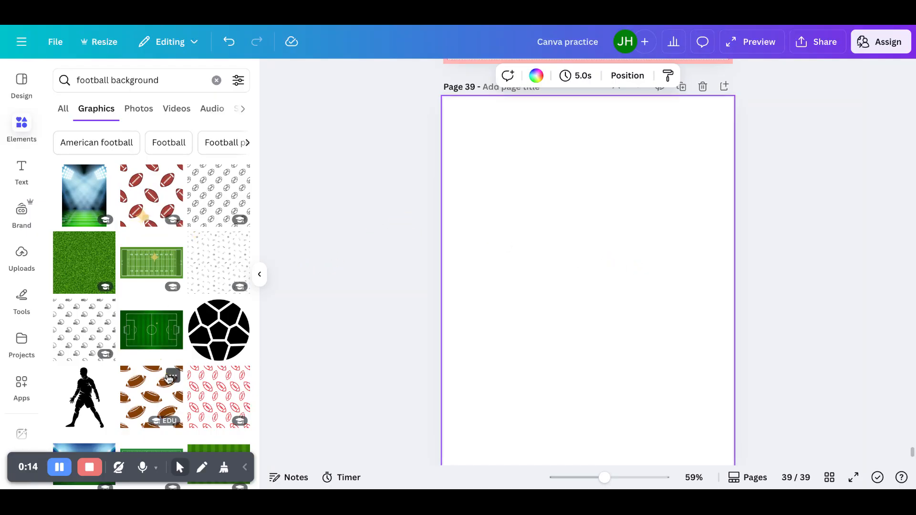
- Add the flying-footballs pattern graphic from the football background results and place it at the page's top-left corner
scroll(166, 378, down, 2)
scroll(165, 378, down, 3)
scroll(164, 377, up, 5)
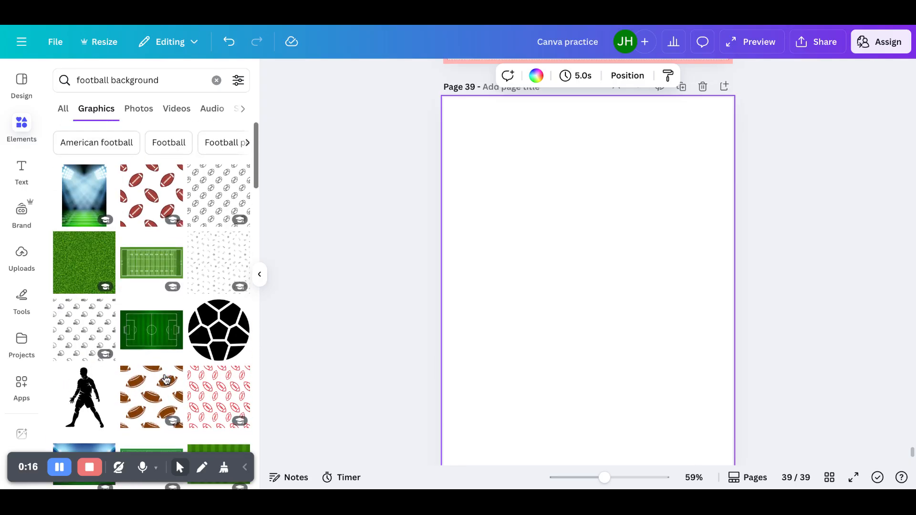
scroll(150, 219, down, 10)
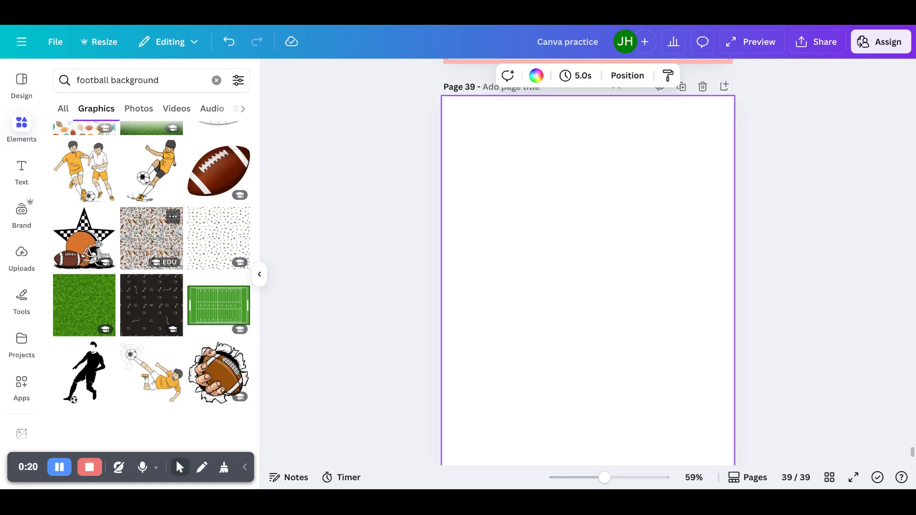
scroll(152, 191, down, 2)
scroll(152, 196, down, 2)
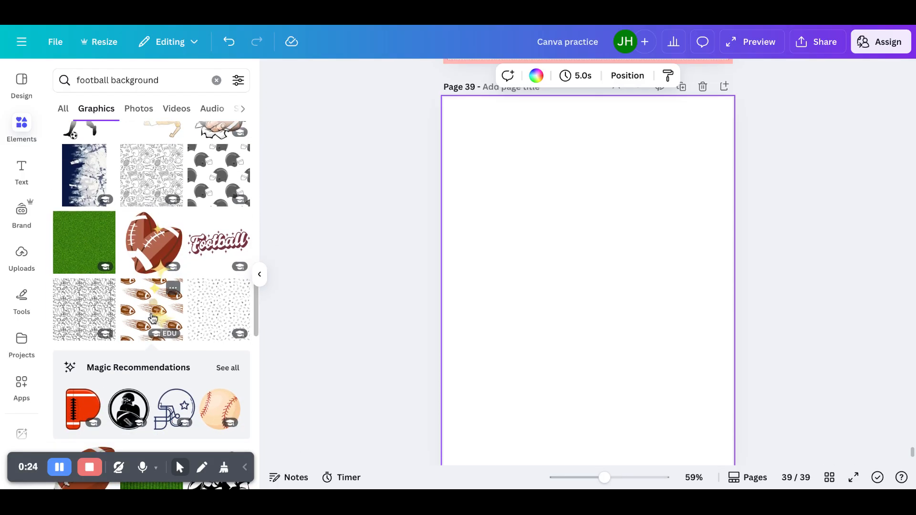
click(152, 331)
drag(614, 301, 531, 177)
drag(564, 218, 578, 231)
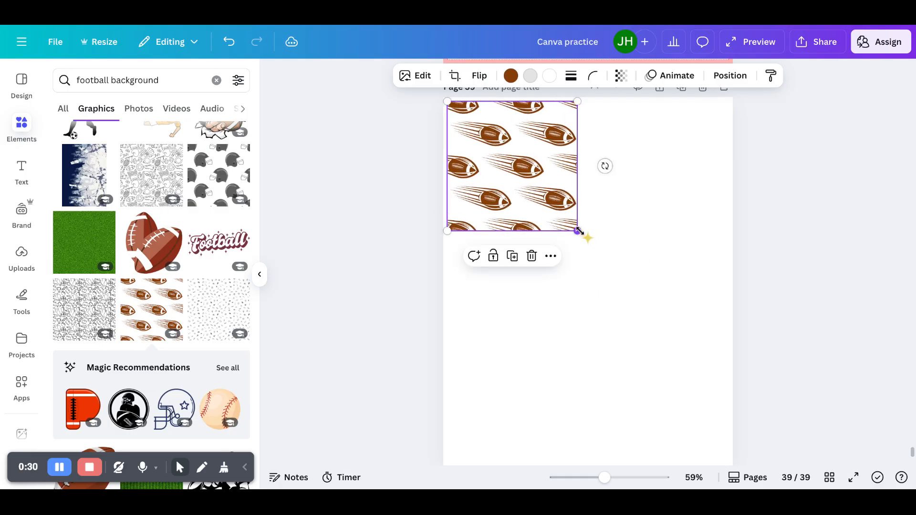
- Duplicate the pattern twice, placing one copy to the right of the original and one below it
click(512, 256)
drag(524, 180, 642, 173)
click(639, 256)
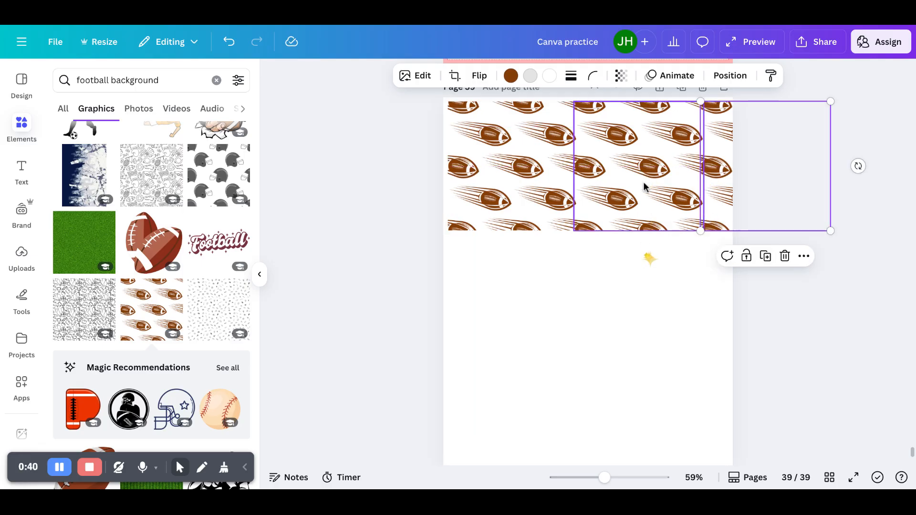
drag(757, 164, 506, 290)
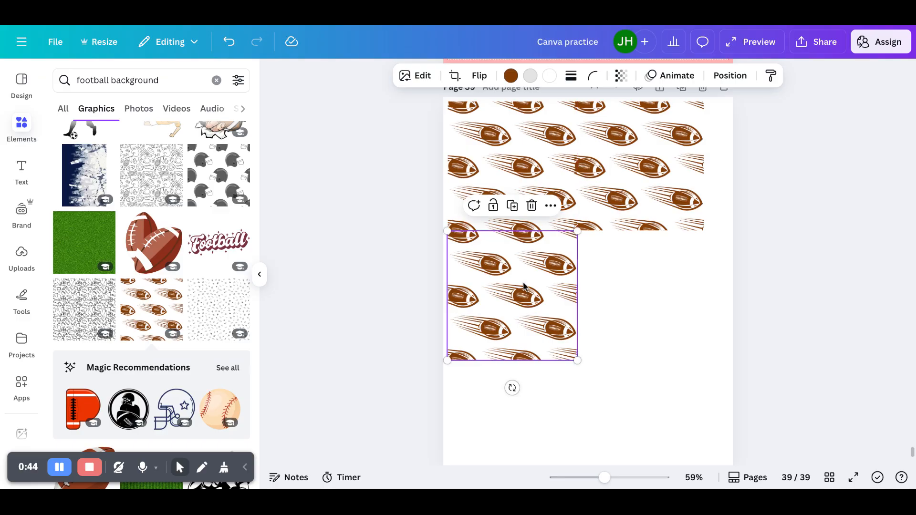
- Duplicate the lower copy and place it beside it to complete a two-by-two tile grid
click(513, 206)
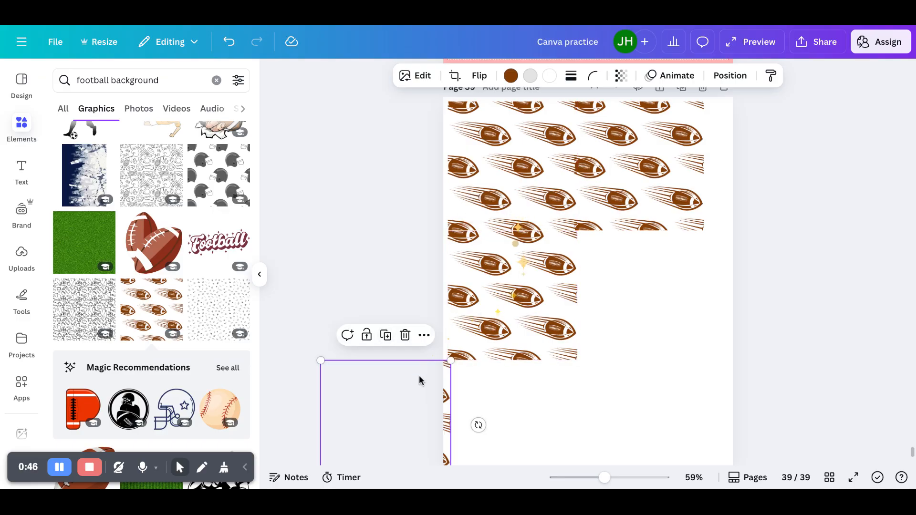
drag(437, 388, 670, 260)
click(301, 337)
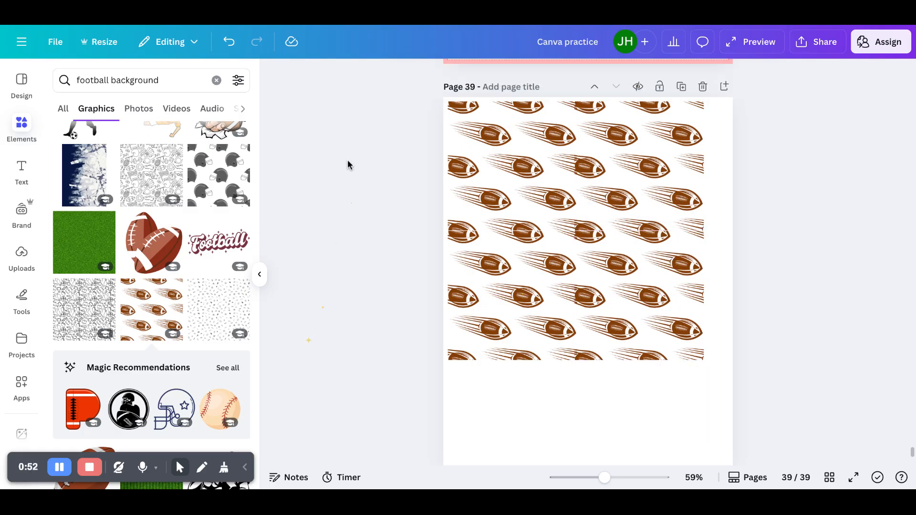
- Select all four pattern tiles, group them, and resize the group to span the page width
drag(397, 95, 794, 382)
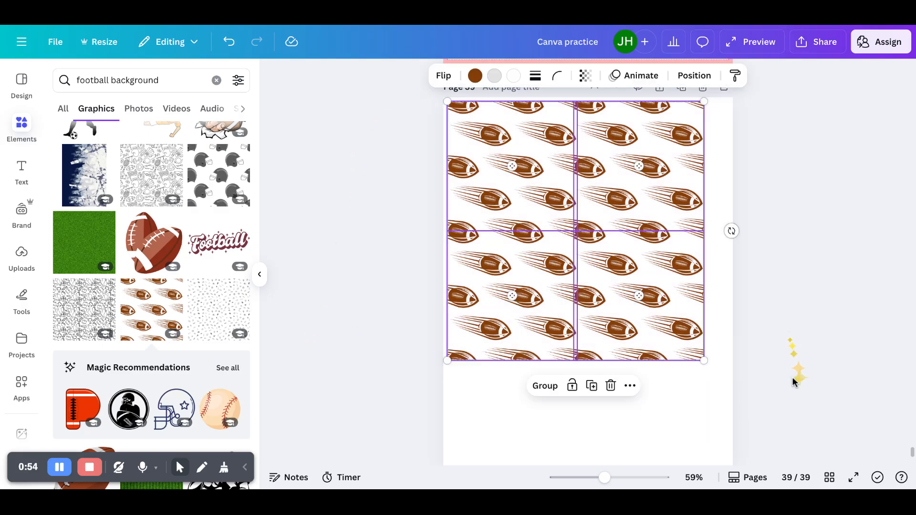
click(535, 385)
drag(703, 358, 682, 358)
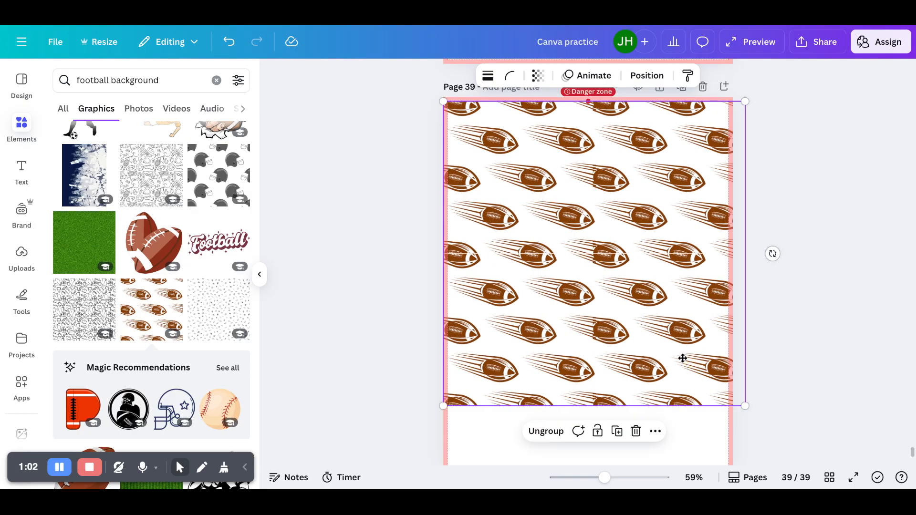
click(780, 365)
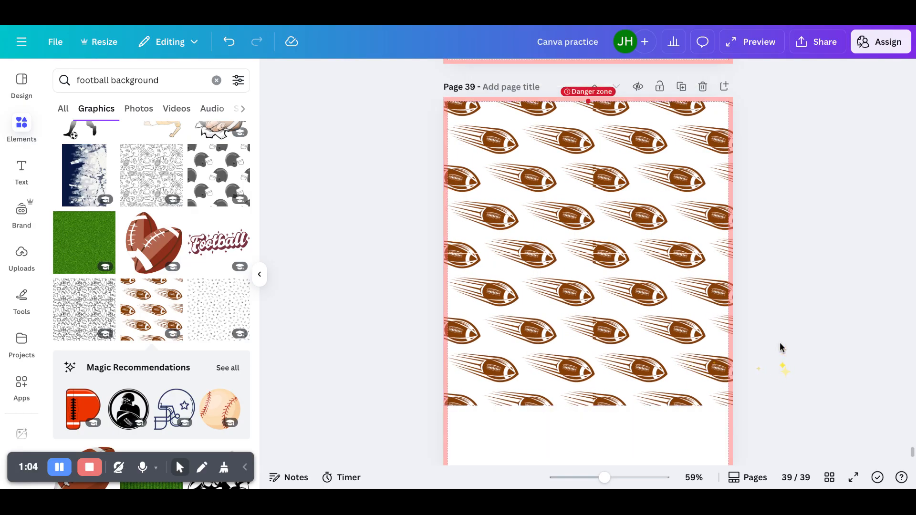
- Open the download options for the design and set the file type to JPG
click(825, 43)
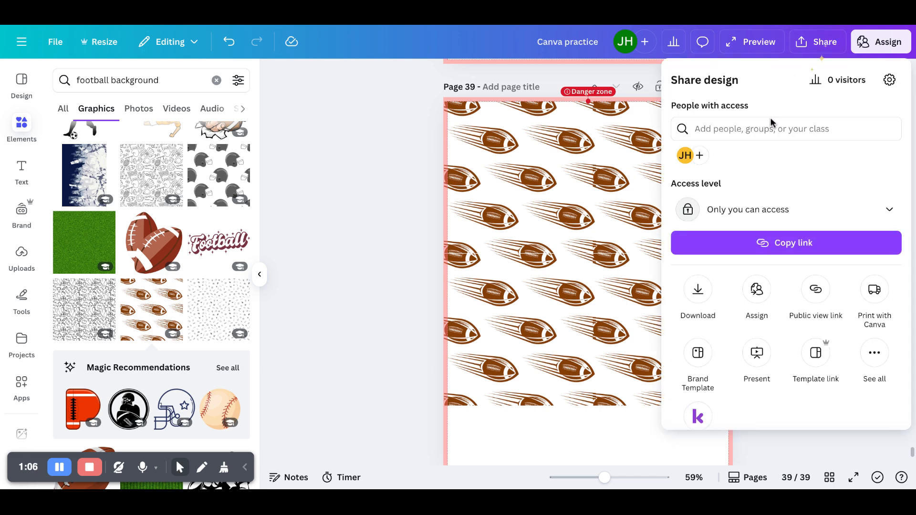
click(699, 290)
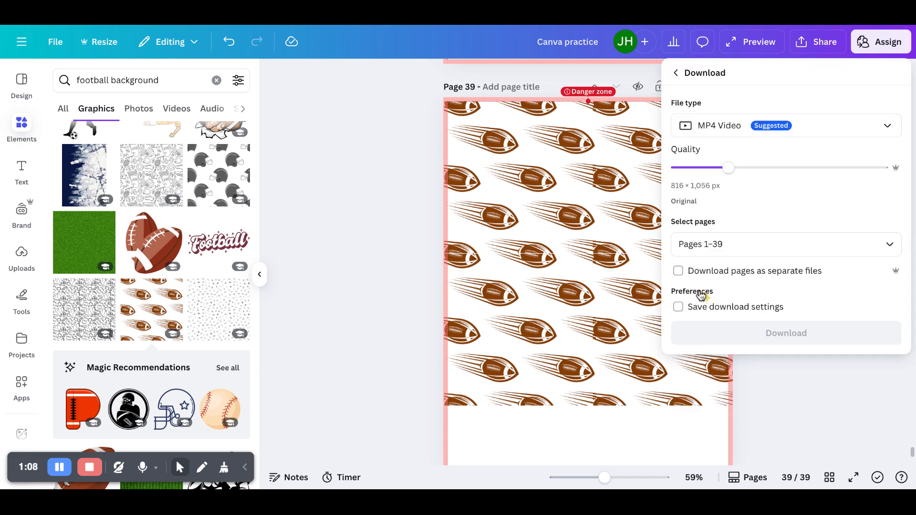
click(718, 244)
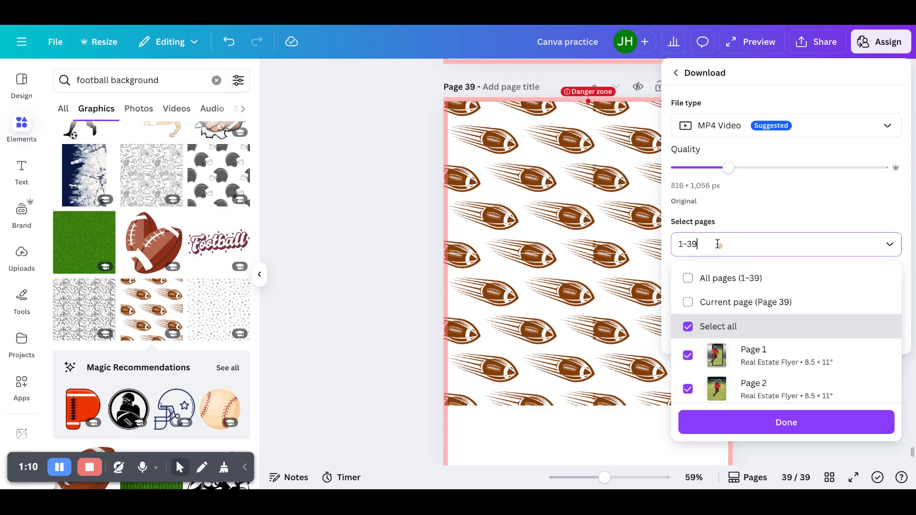
click(712, 132)
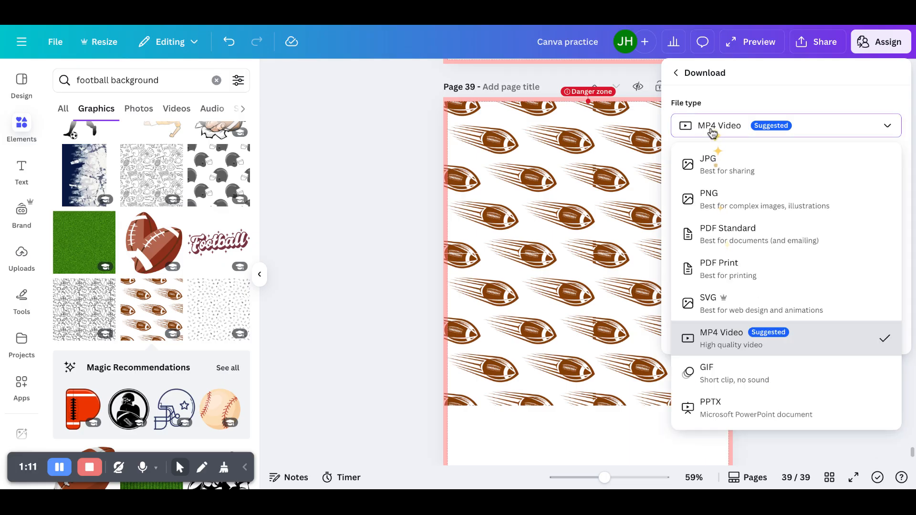
click(710, 171)
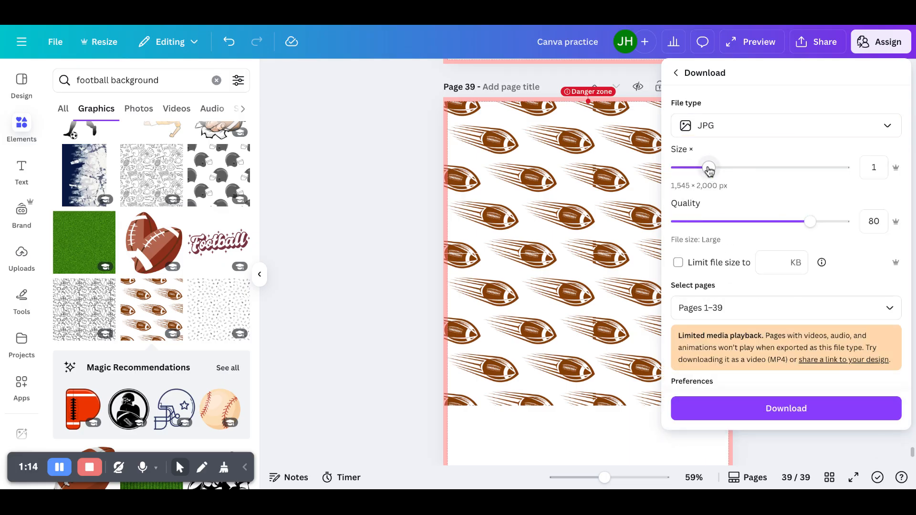
- Limit the download to the current page (Page 39) and download it
click(731, 305)
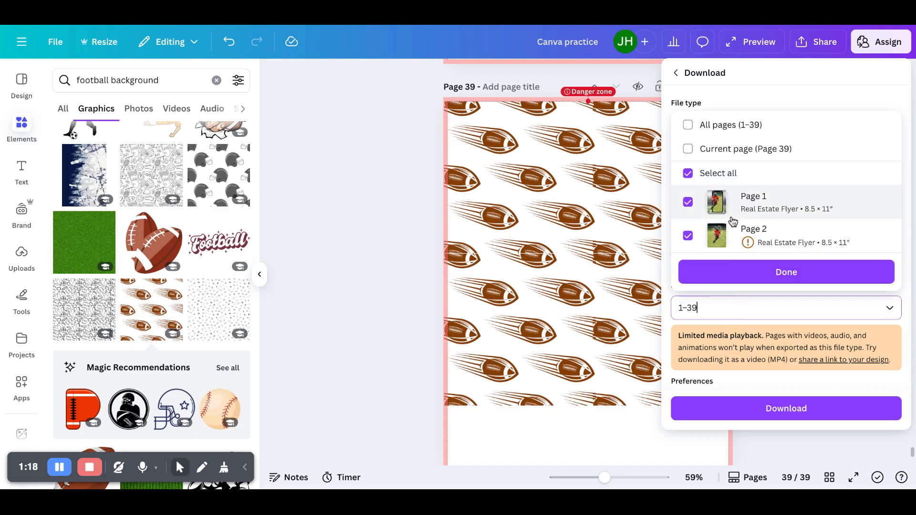
click(687, 149)
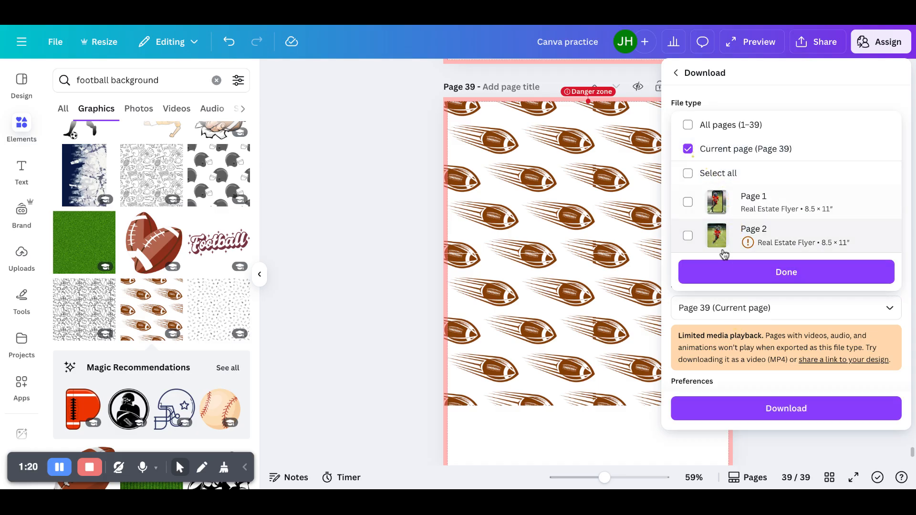
click(726, 275)
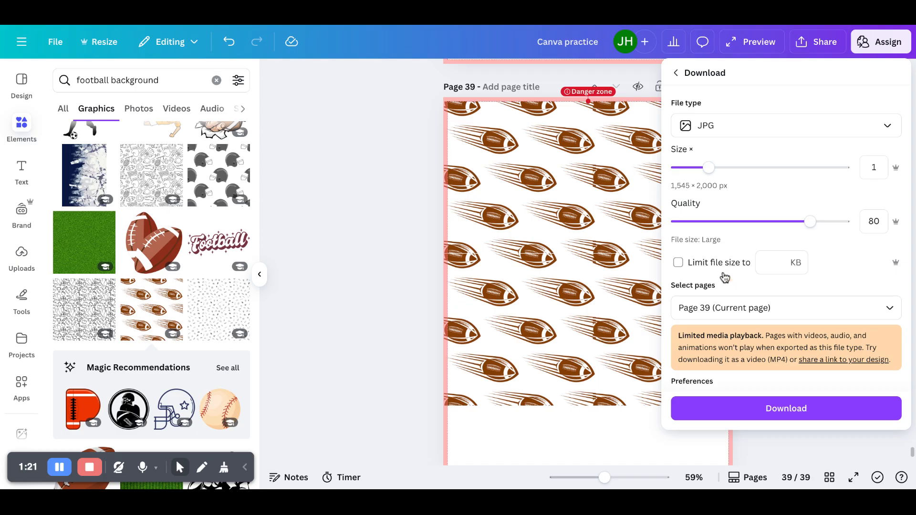
click(743, 409)
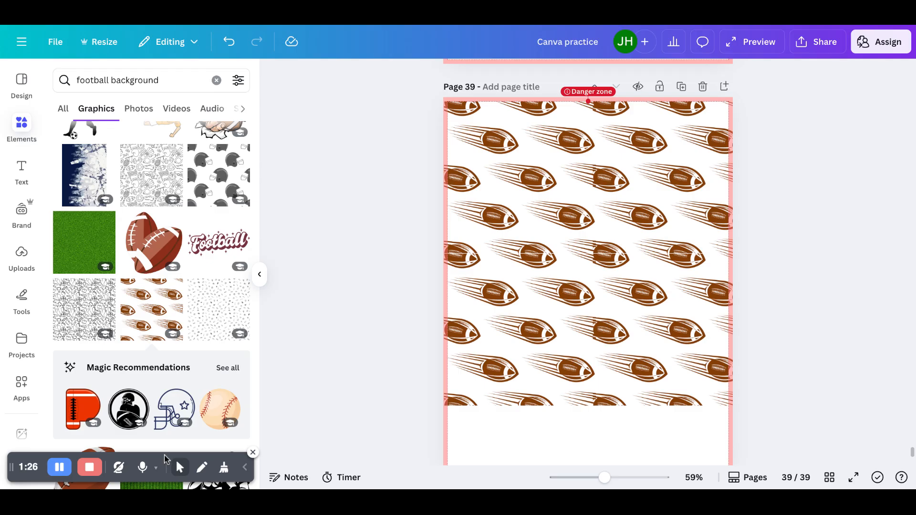
click(181, 471)
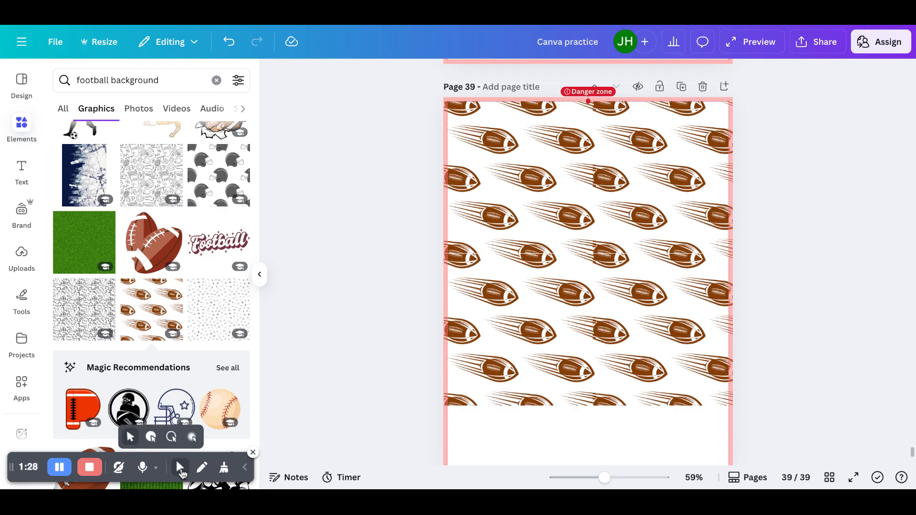
click(151, 437)
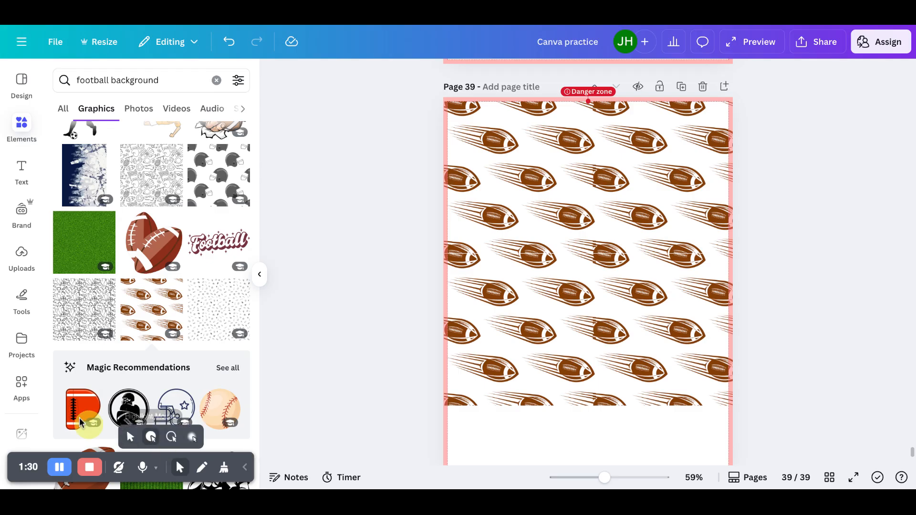
- Open the FontFrame app from the Apps results for font frame
click(27, 391)
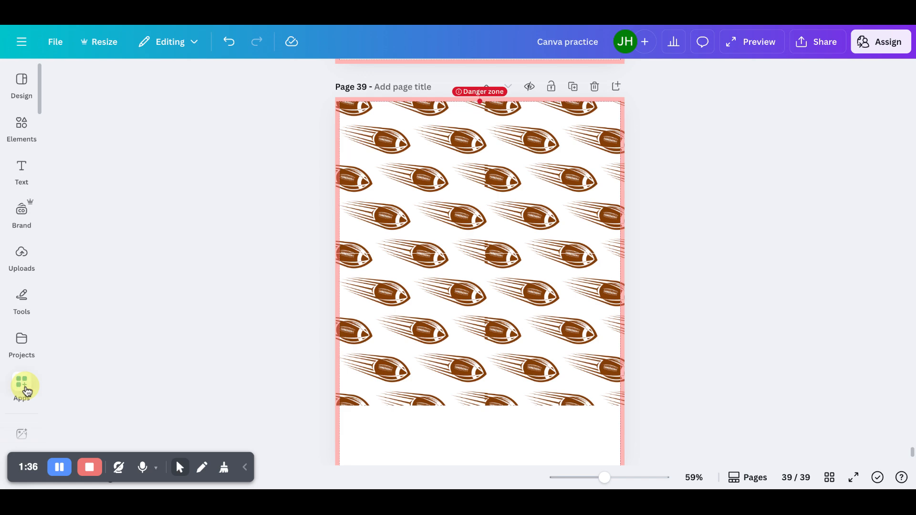
click(27, 391)
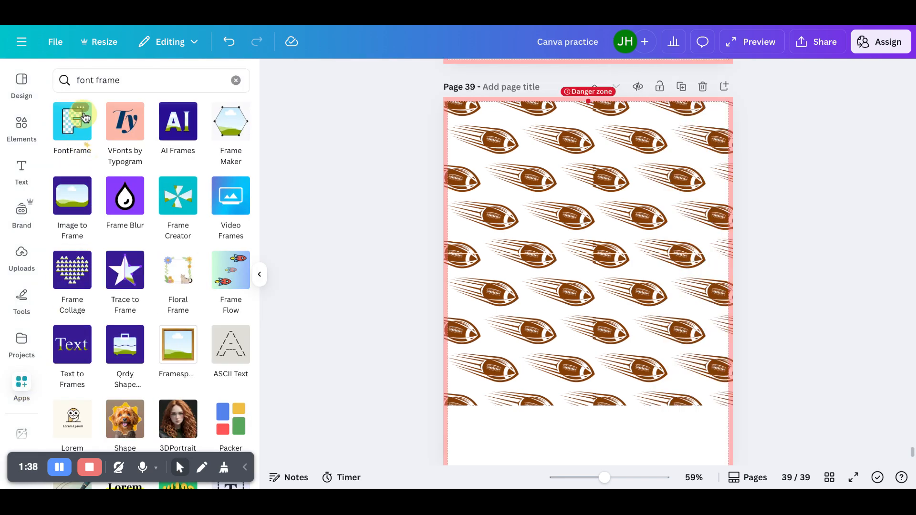
click(72, 136)
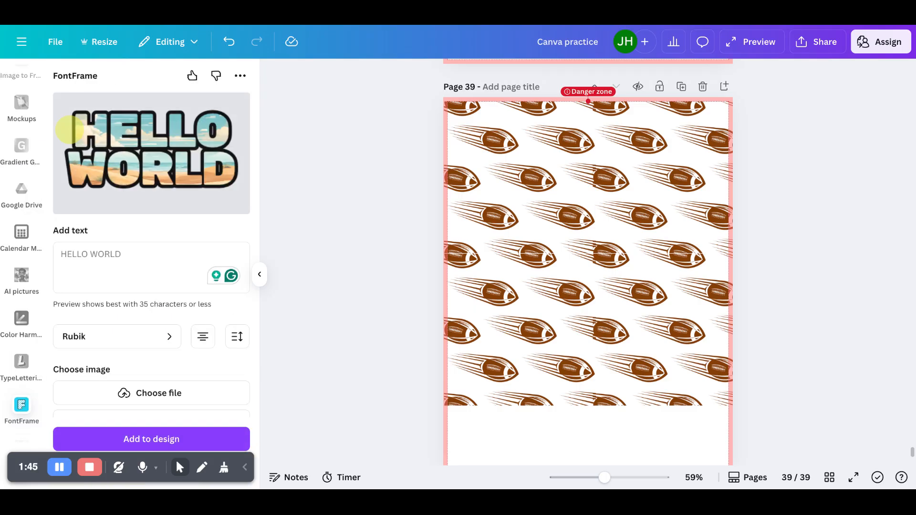
- Enter STURGIS as the FontFrame text
click(128, 253)
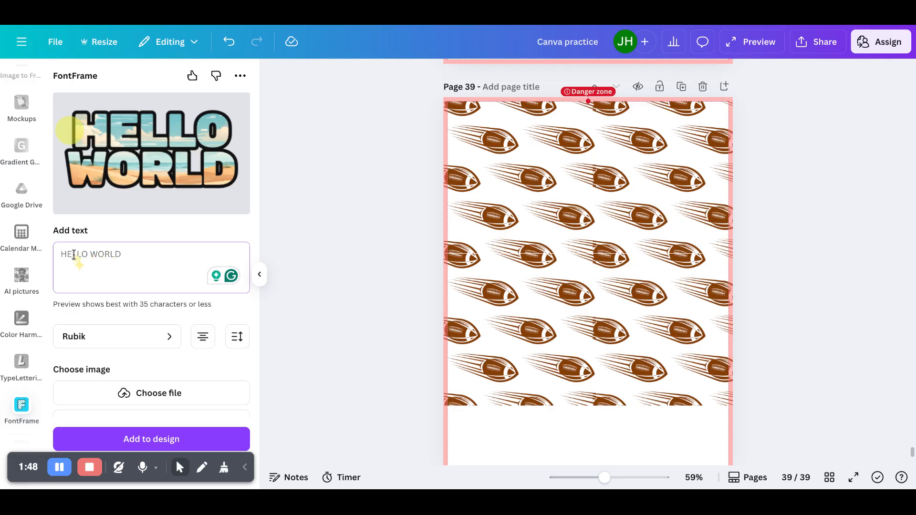
text(STURGIS)
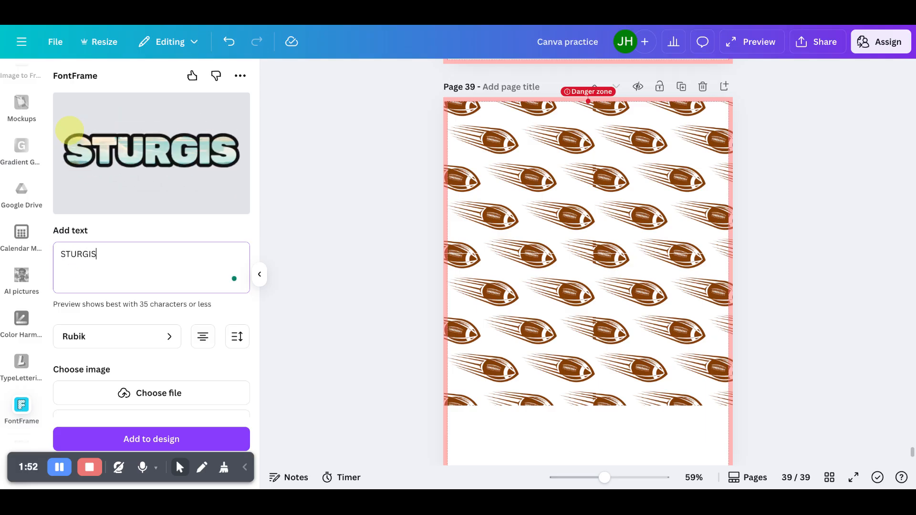
click(106, 157)
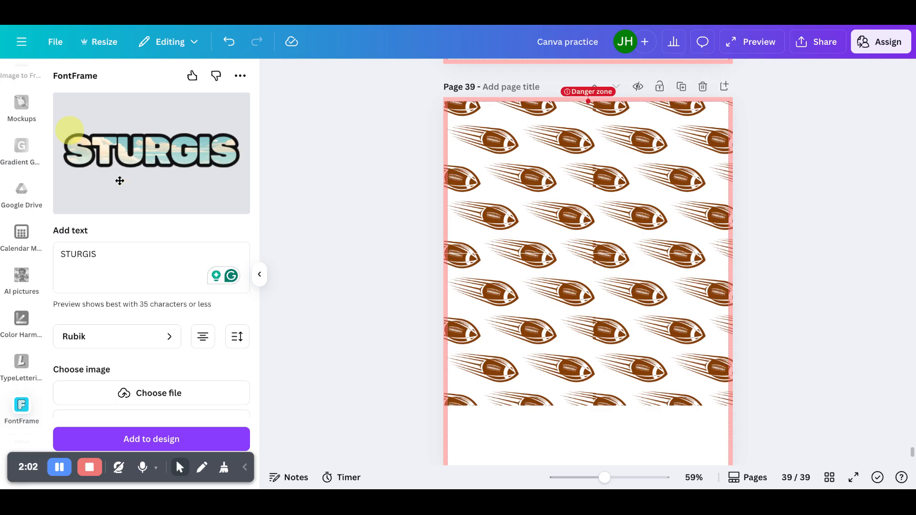
- Add a new blank page after page 39
scroll(70, 135, down, 1)
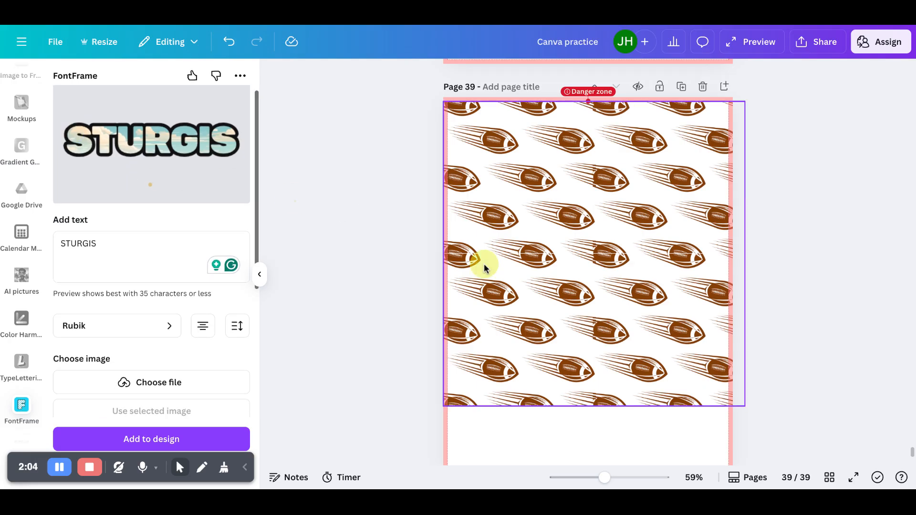
scroll(482, 262, down, 2)
click(539, 449)
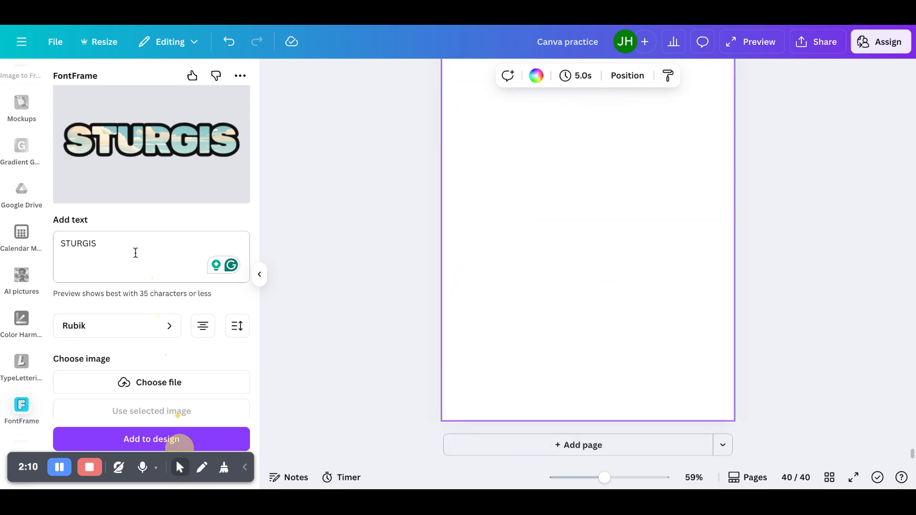
- Change the FontFrame font to Lilita One
click(172, 329)
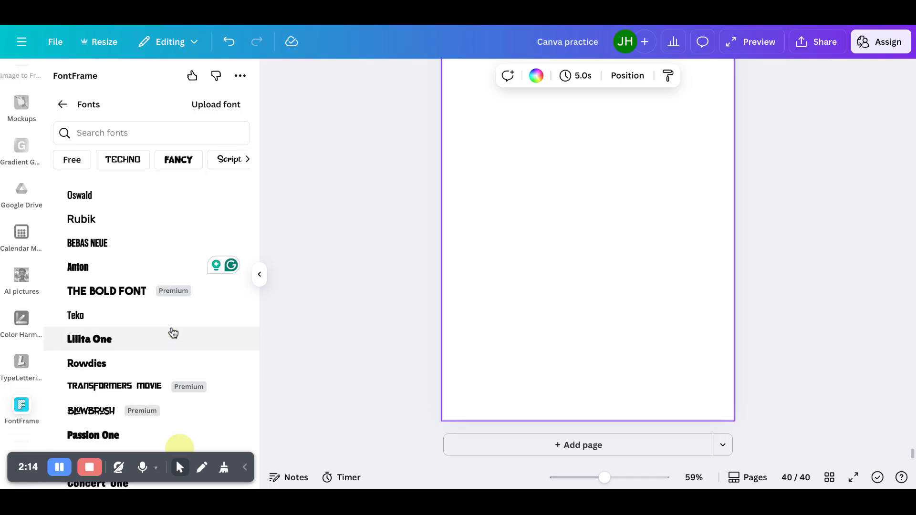
scroll(173, 332, down, 3)
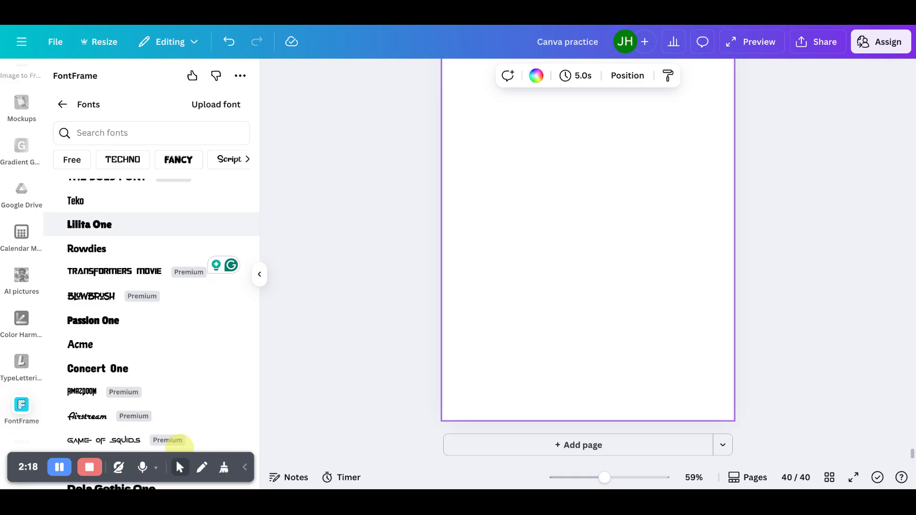
scroll(179, 446, down, 2)
scroll(180, 447, up, 1)
scroll(179, 447, up, 2)
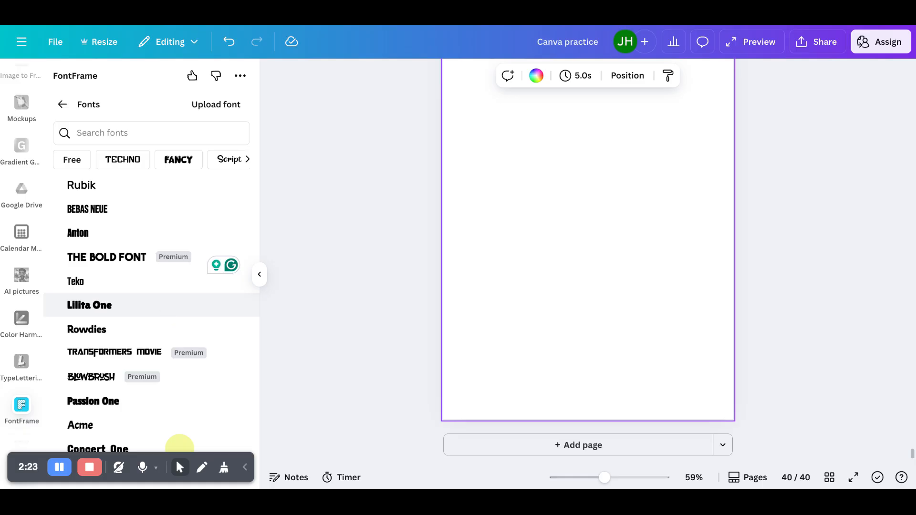
click(217, 319)
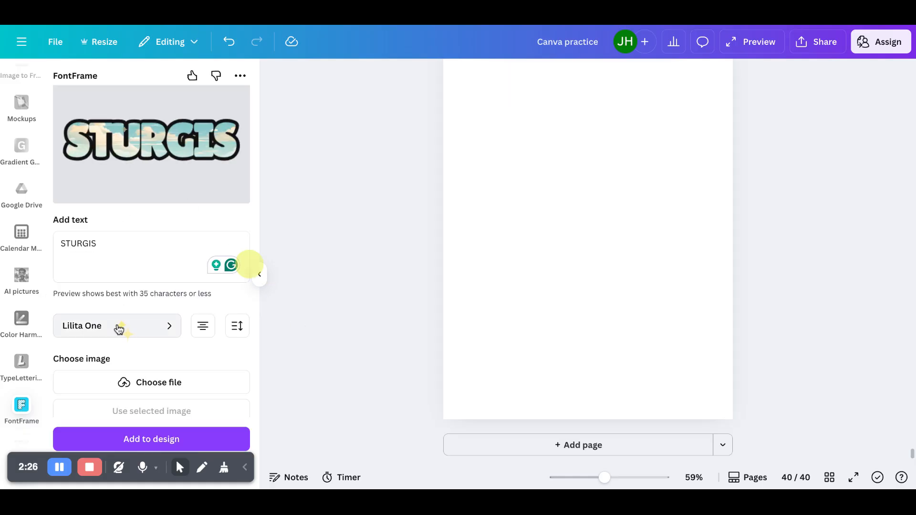
scroll(118, 372, down, 2)
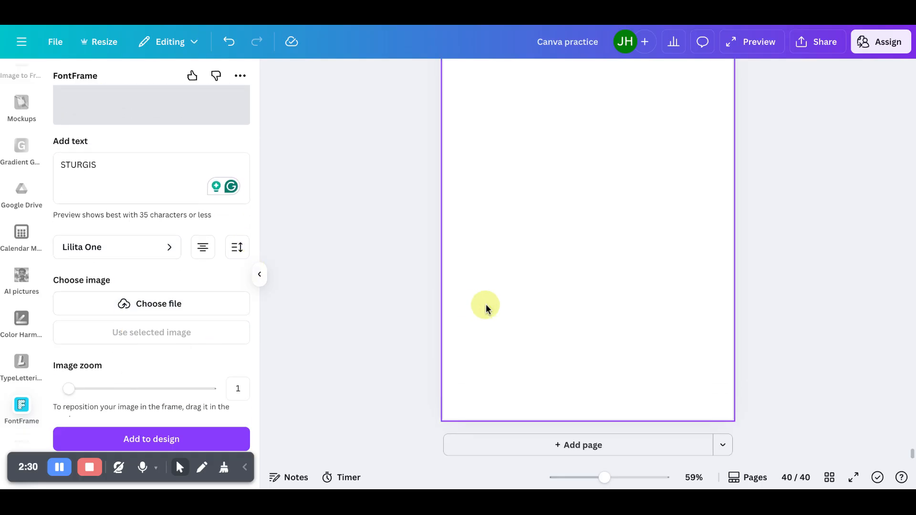
- Examine the FontFrame preview of STURGIS and its settings
click(175, 306)
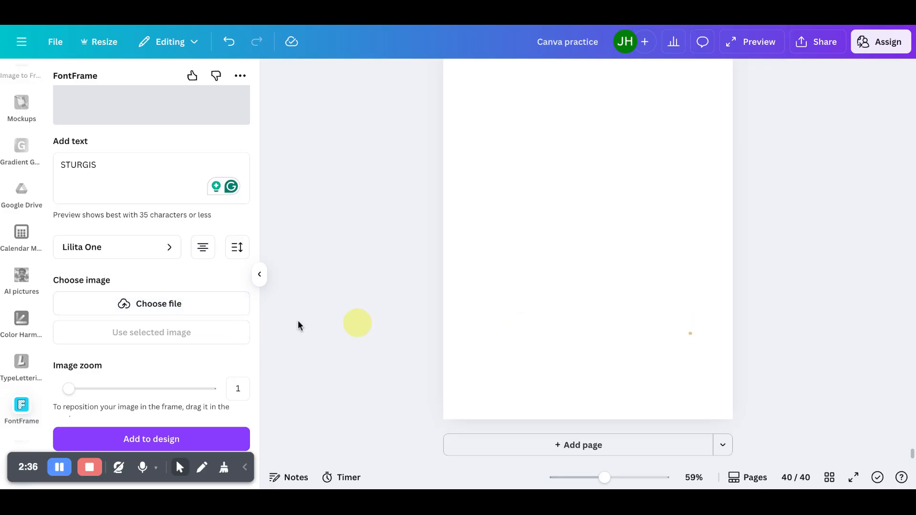
scroll(124, 316, up, 2)
scroll(124, 316, up, 1)
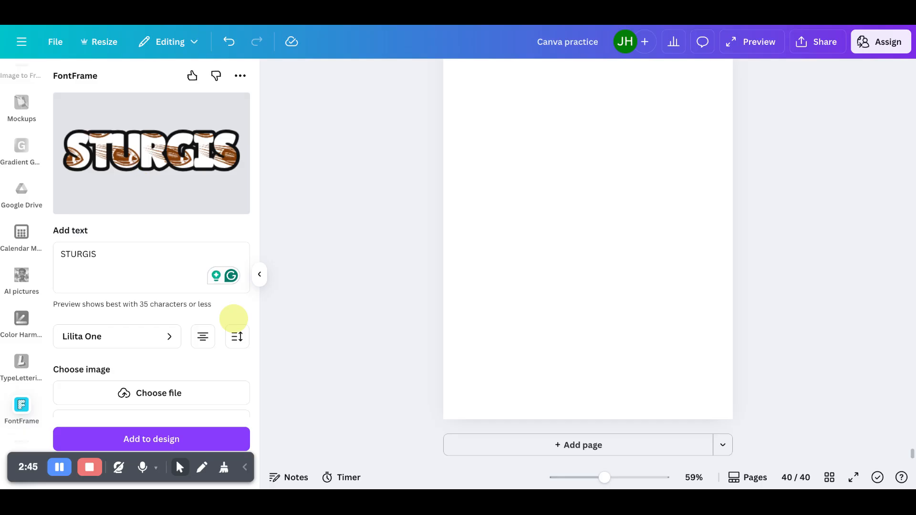
scroll(234, 318, down, 3)
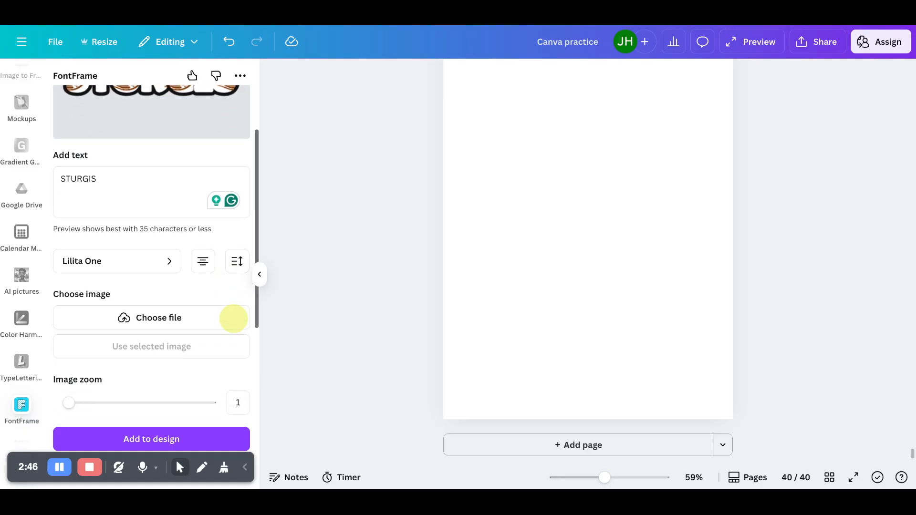
scroll(233, 319, up, 3)
scroll(233, 319, down, 2)
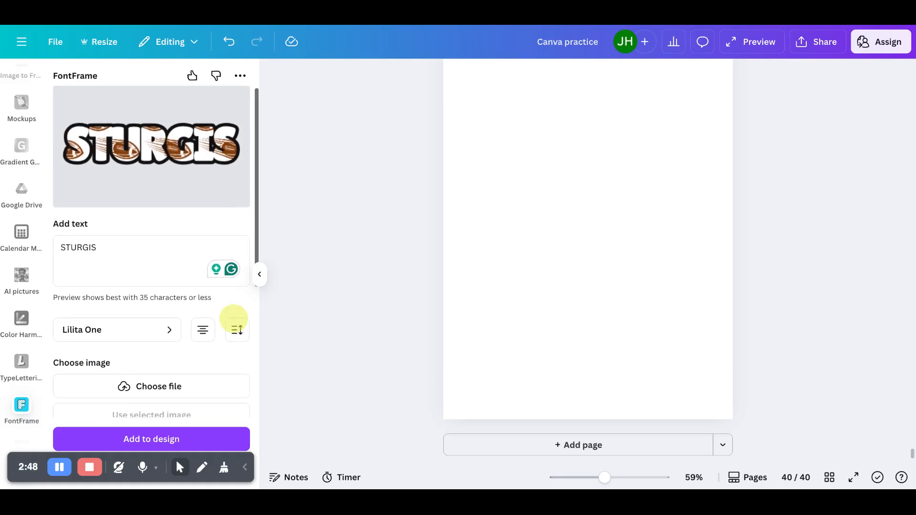
scroll(234, 318, down, 2)
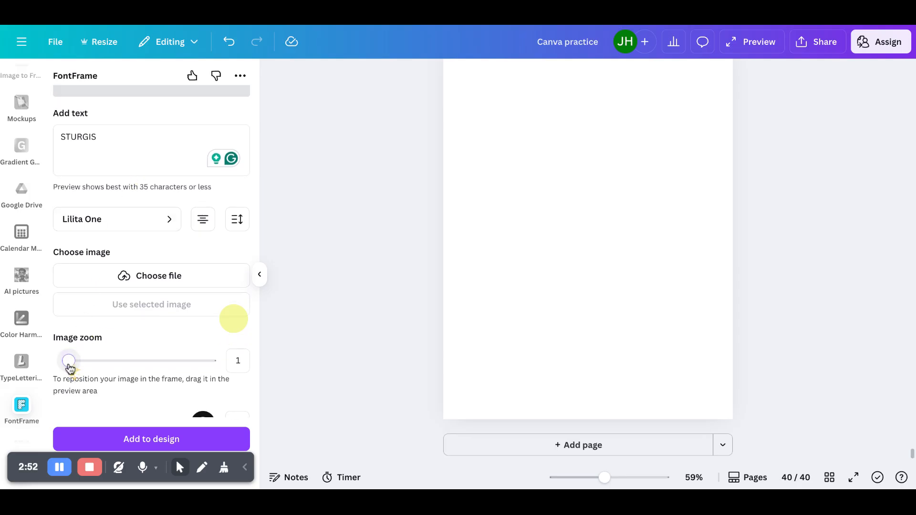
drag(70, 368, 102, 368)
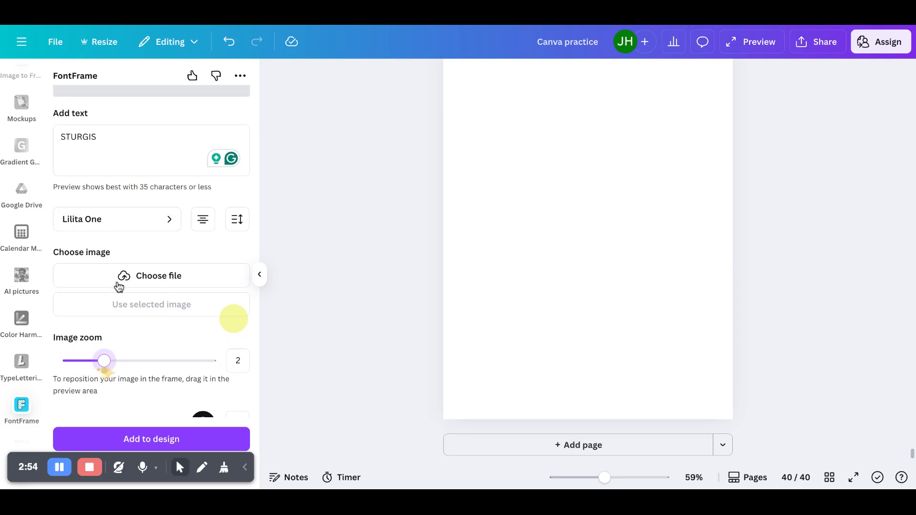
scroll(119, 286, up, 2)
scroll(120, 286, up, 1)
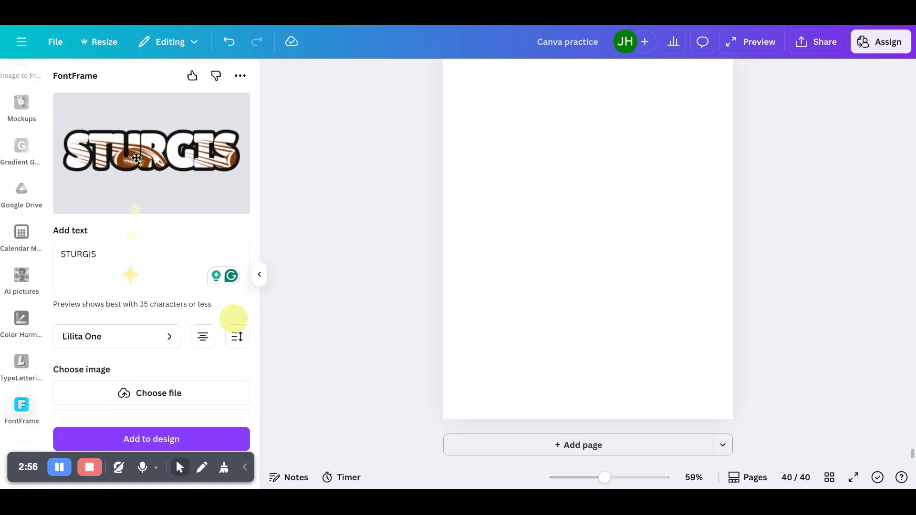
scroll(137, 302, down, 5)
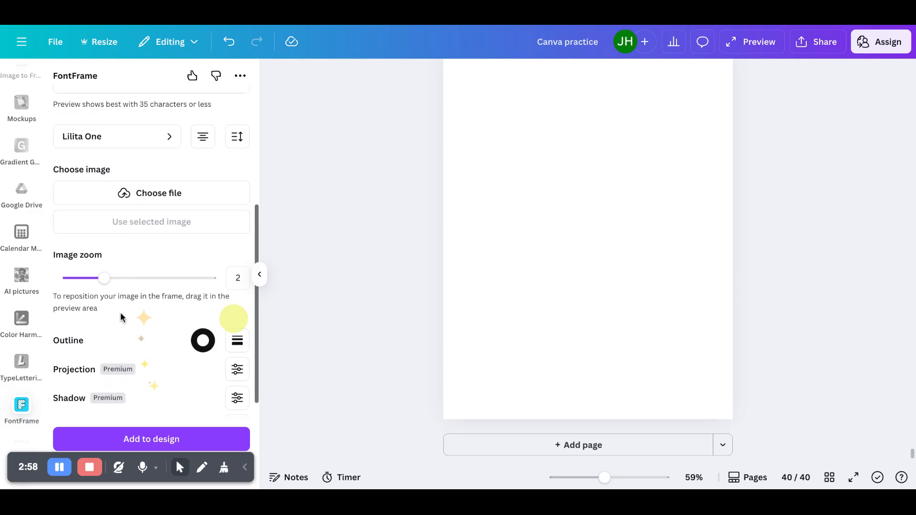
drag(107, 279, 66, 284)
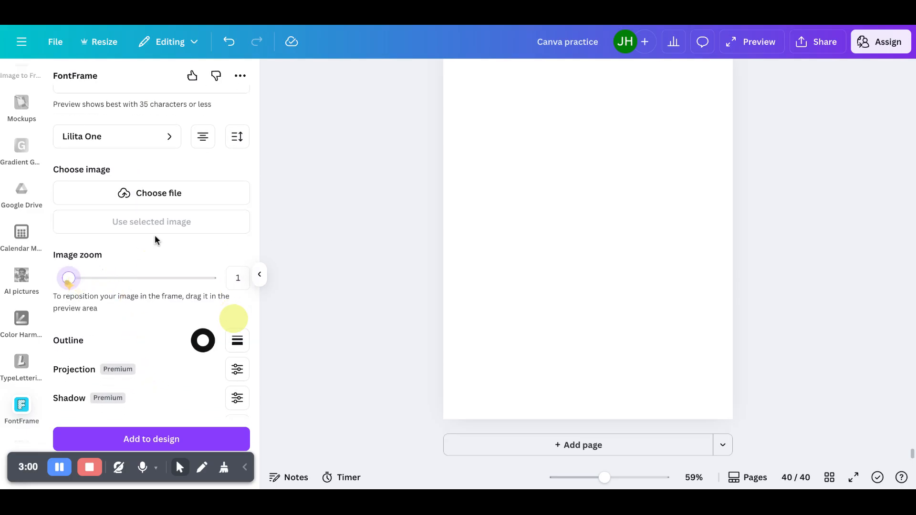
- Set the FontFrame outline colour to red
scroll(155, 236, up, 4)
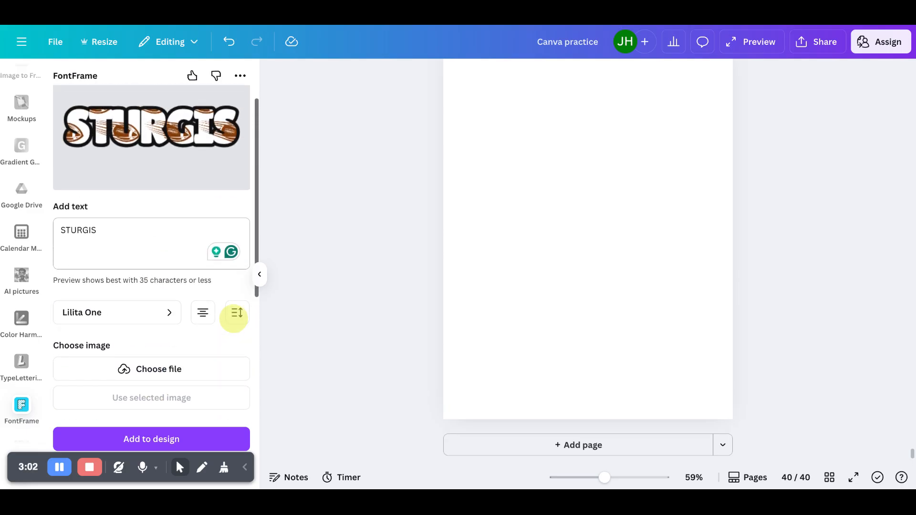
scroll(233, 318, down, 2)
scroll(234, 319, up, 1)
scroll(233, 319, down, 4)
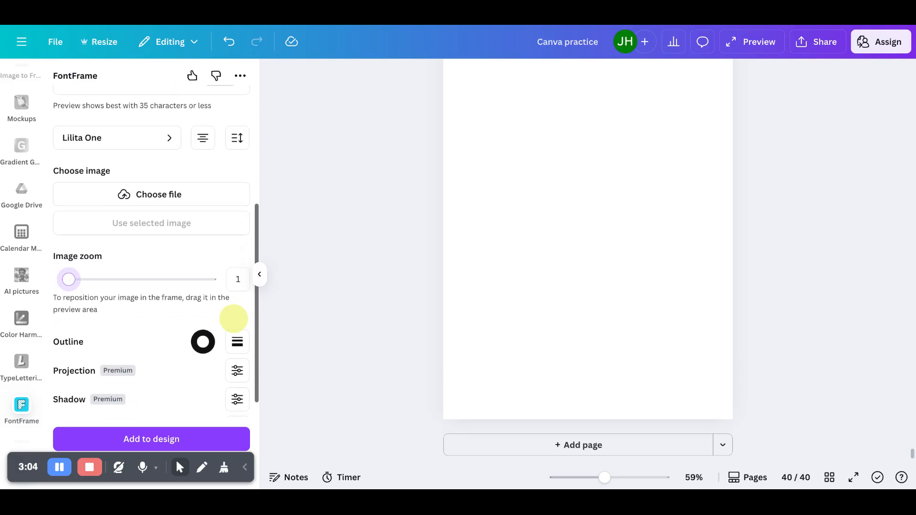
scroll(234, 319, up, 4)
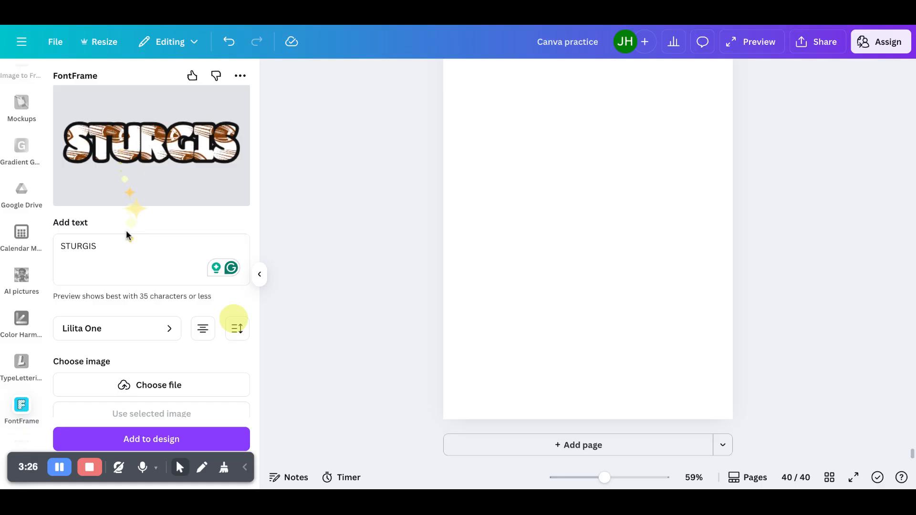
scroll(126, 231, down, 5)
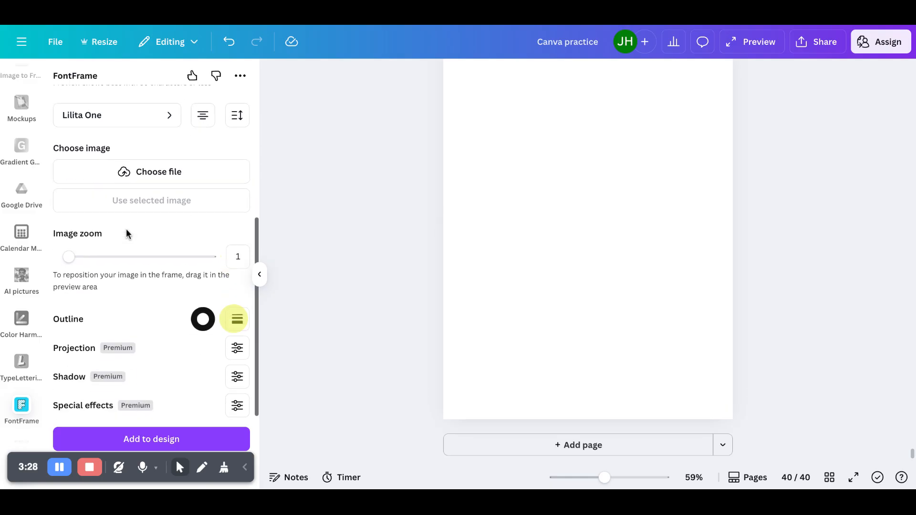
click(202, 320)
scroll(252, 250, down, 4)
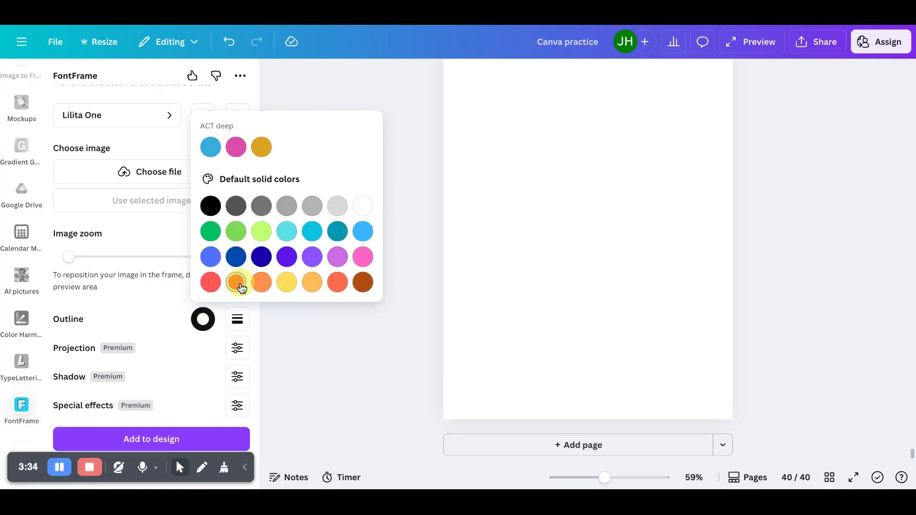
click(238, 285)
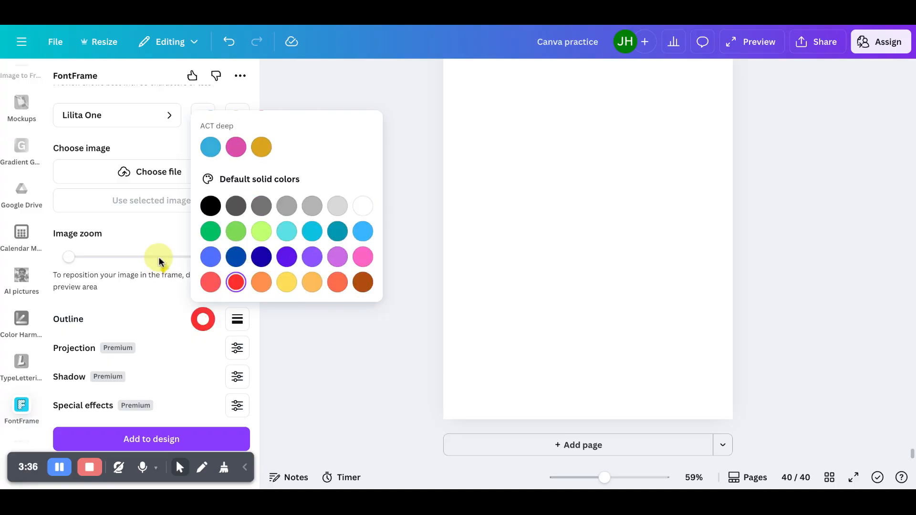
click(159, 260)
- Set the outline border weight to 51
scroll(160, 259, up, 4)
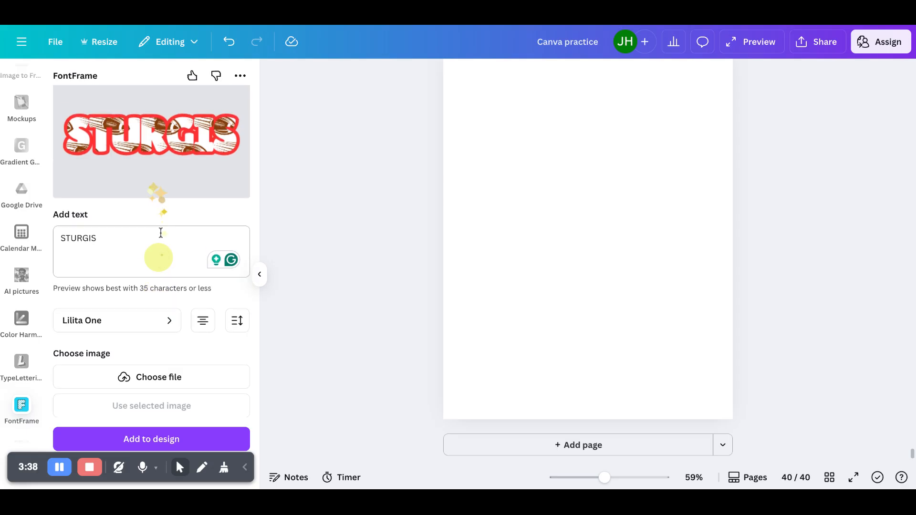
scroll(152, 257, down, 4)
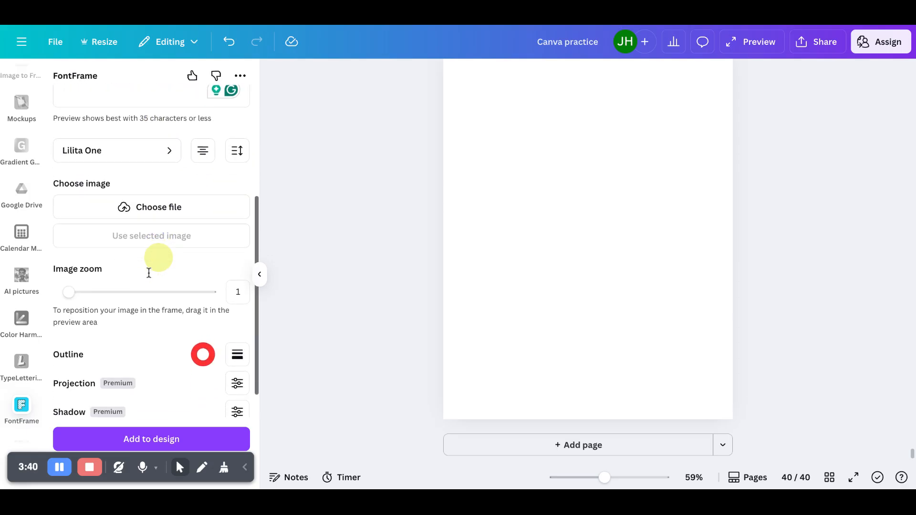
click(233, 353)
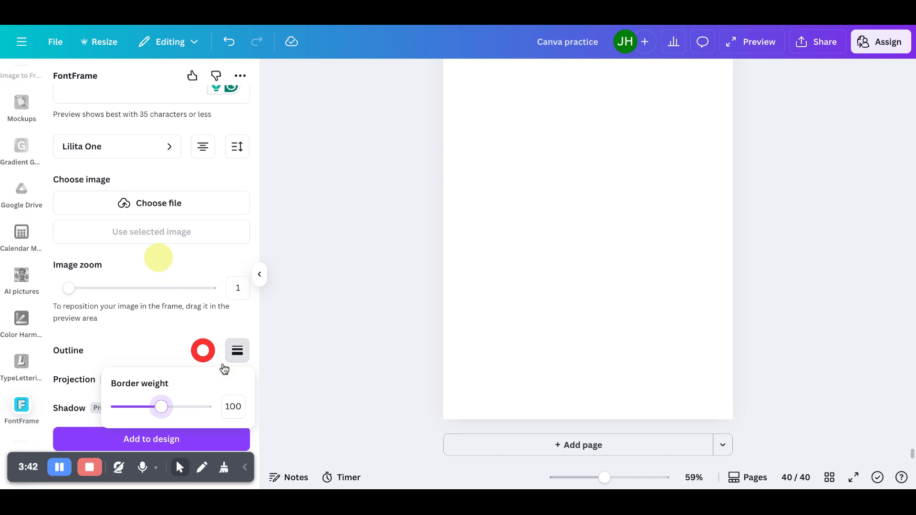
drag(163, 408, 150, 413)
scroll(175, 276, up, 4)
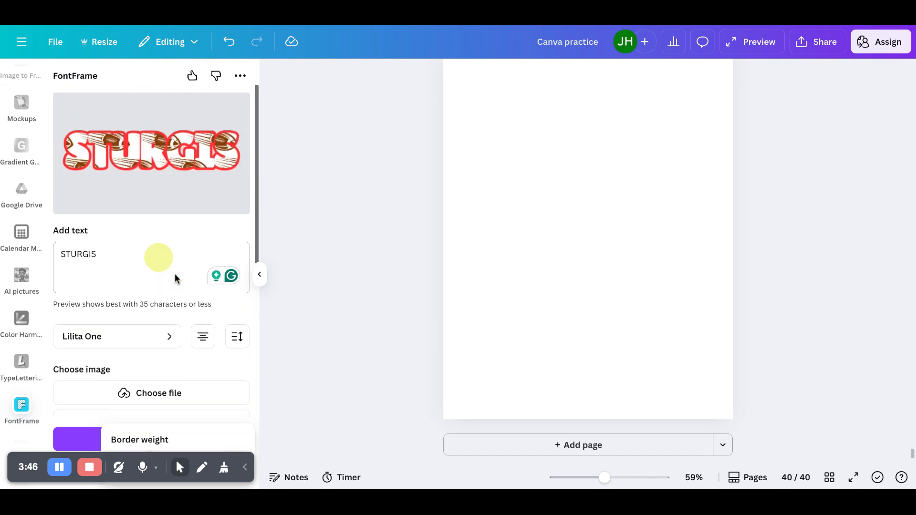
scroll(174, 273, down, 4)
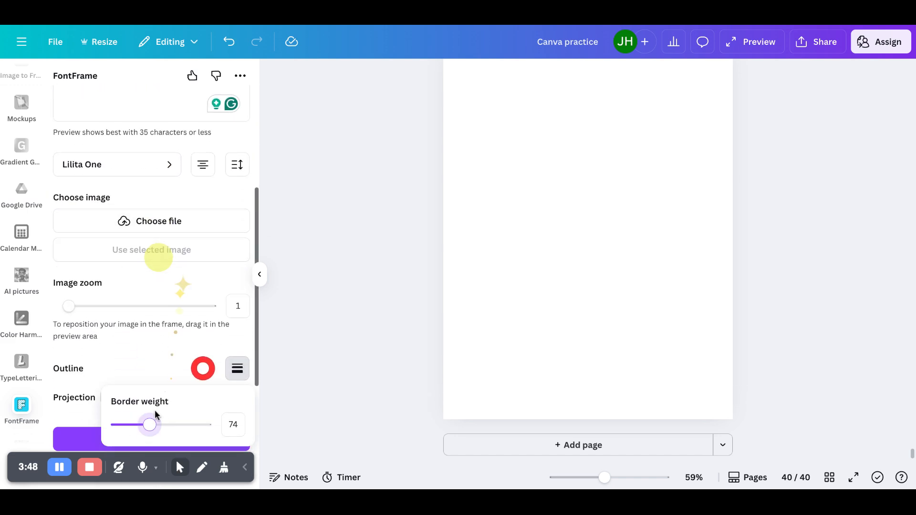
drag(150, 424, 139, 427)
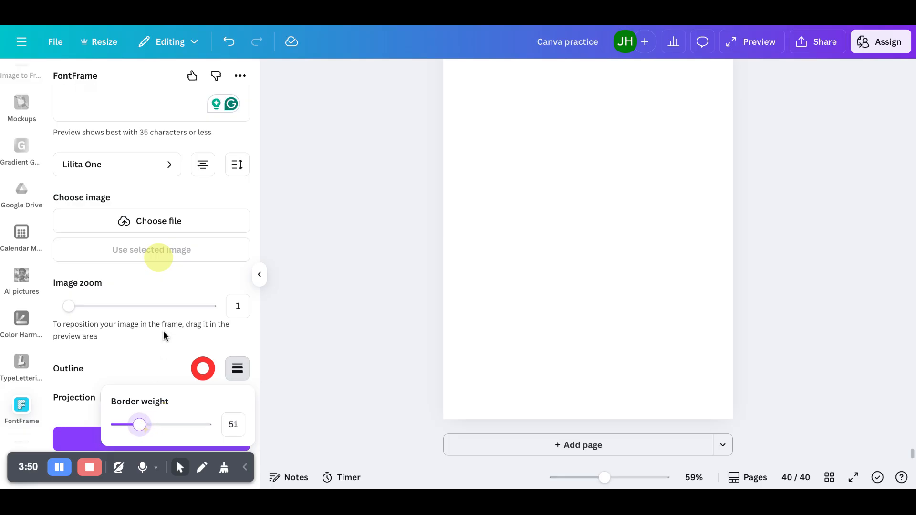
scroll(163, 333, up, 4)
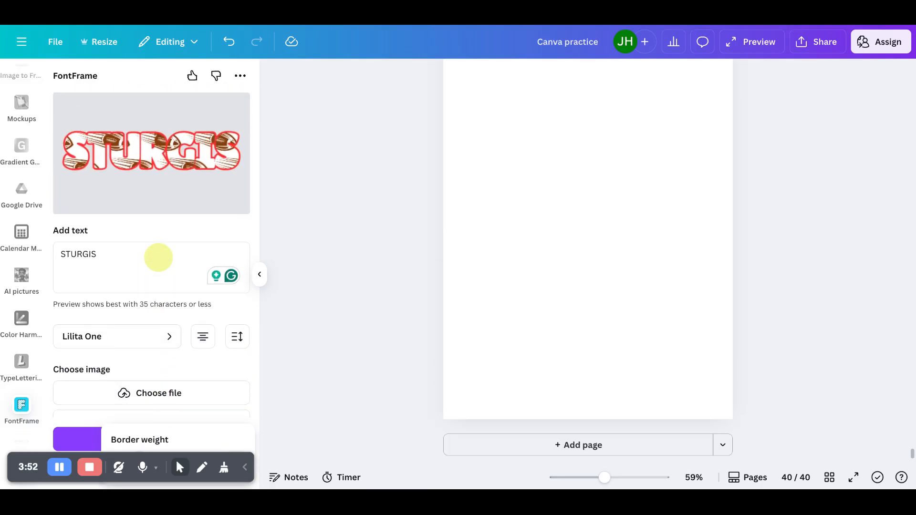
scroll(164, 323, down, 4)
scroll(122, 310, down, 1)
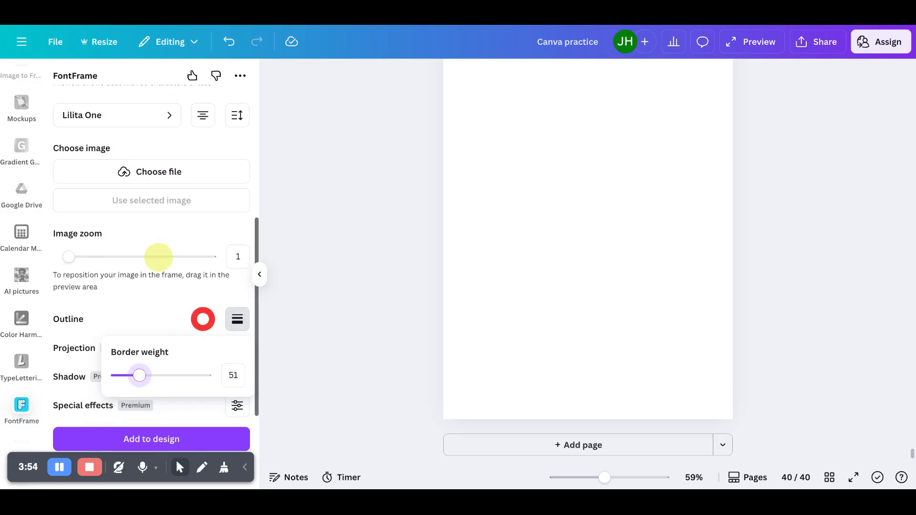
click(122, 310)
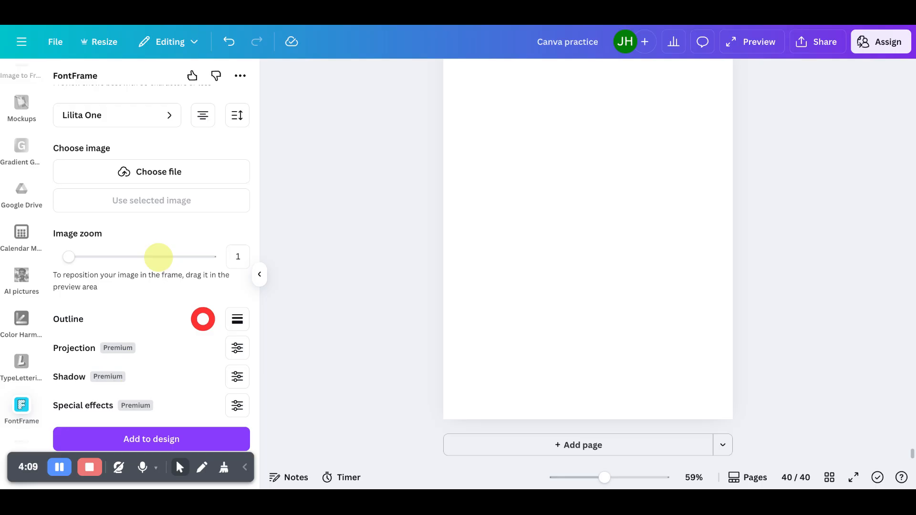
click(237, 348)
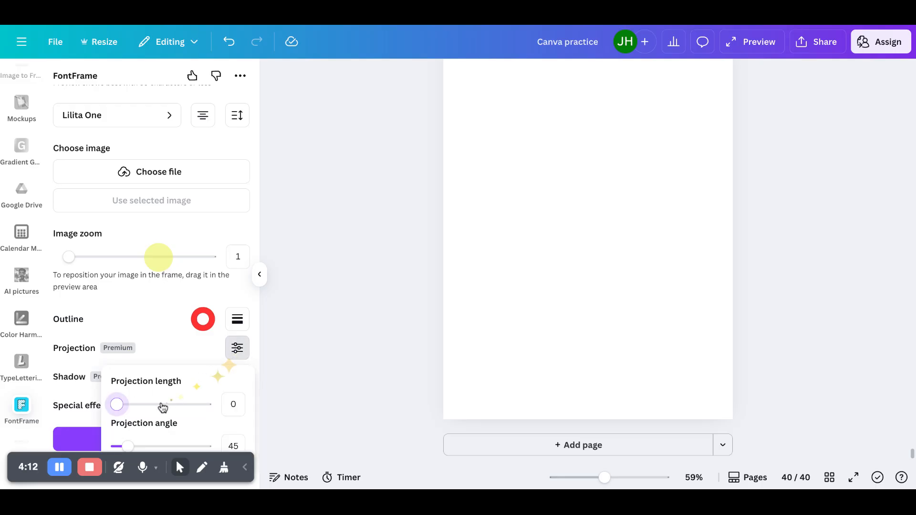
drag(117, 404, 146, 411)
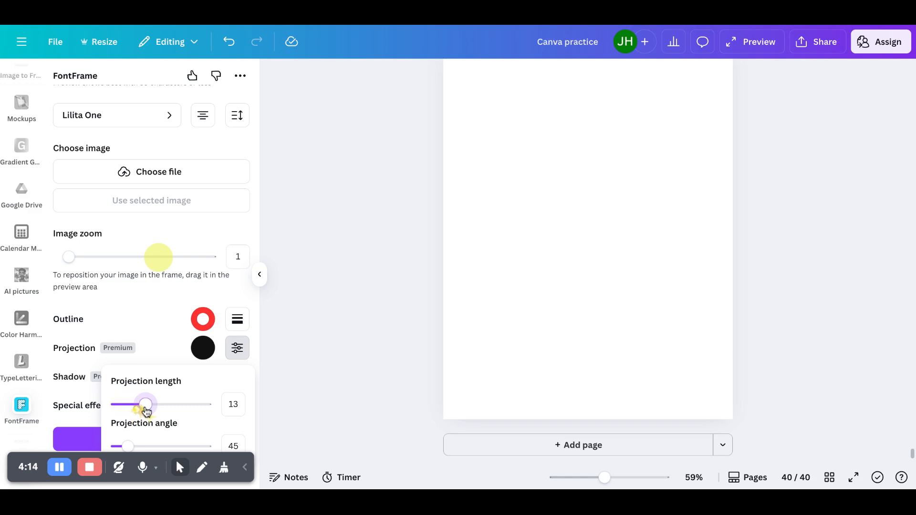
scroll(155, 296, up, 5)
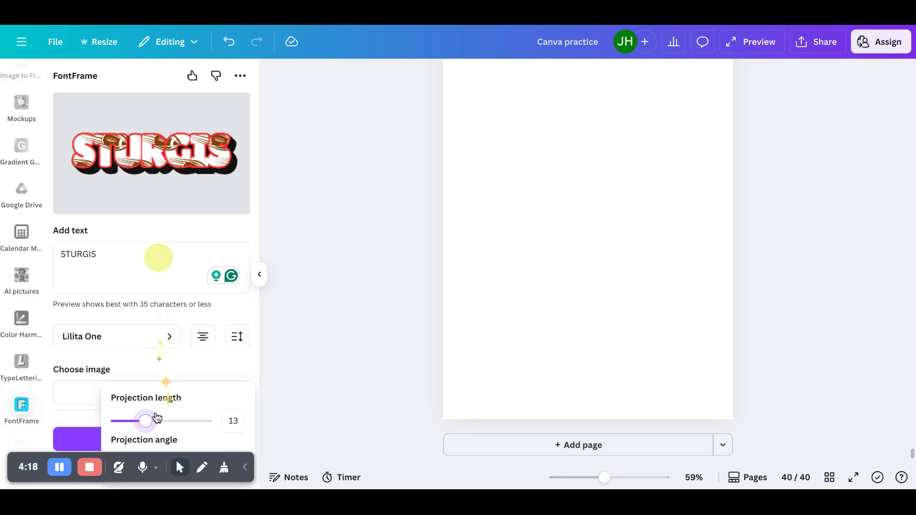
mouse_move(146, 422)
mouse_down()
mouse_move(124, 423)
mouse_move(143, 429)
mouse_up()
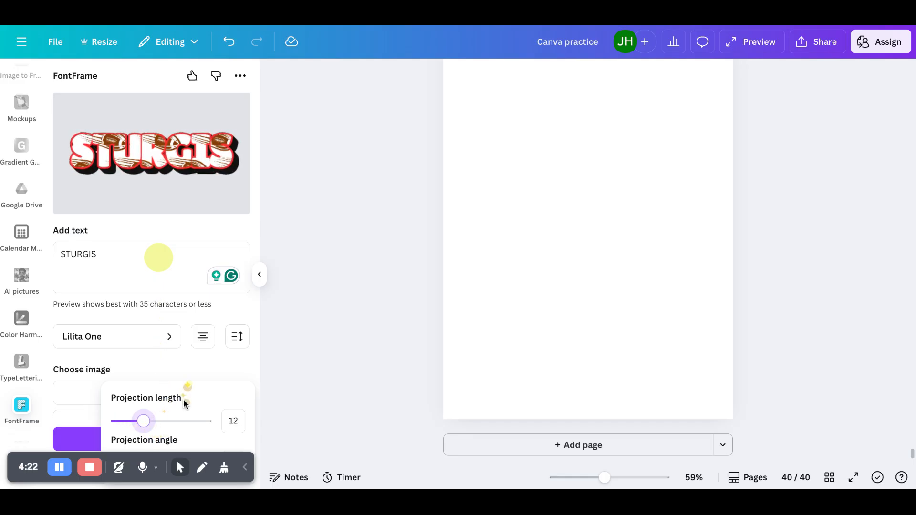
click(256, 375)
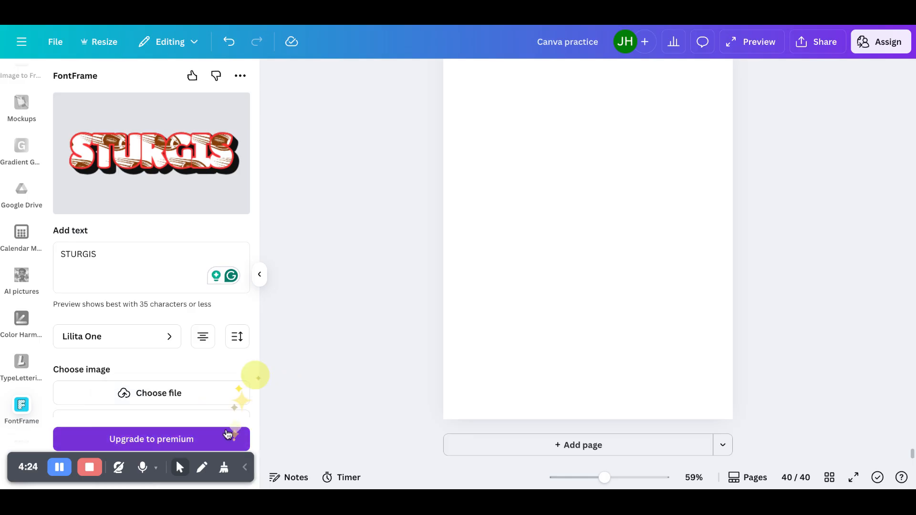
scroll(192, 404, down, 2)
drag(132, 424, 145, 423)
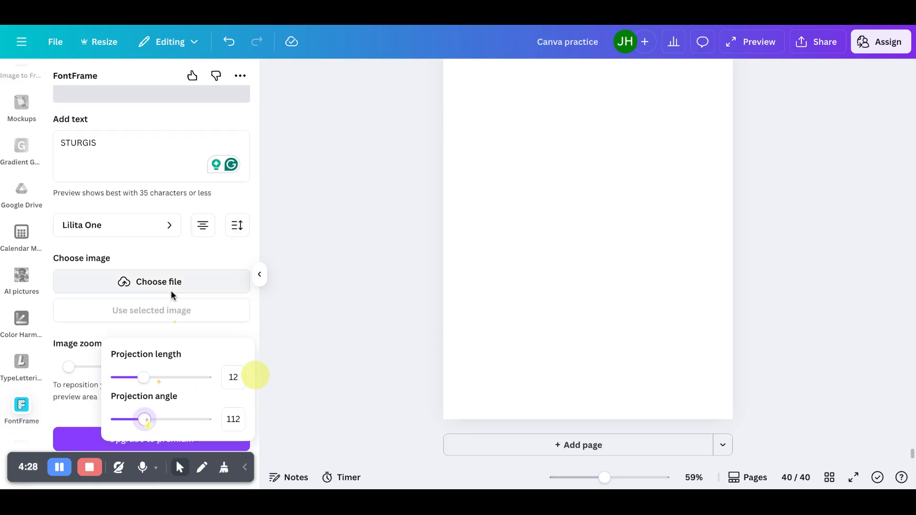
scroll(171, 290, up, 2)
scroll(171, 291, down, 3)
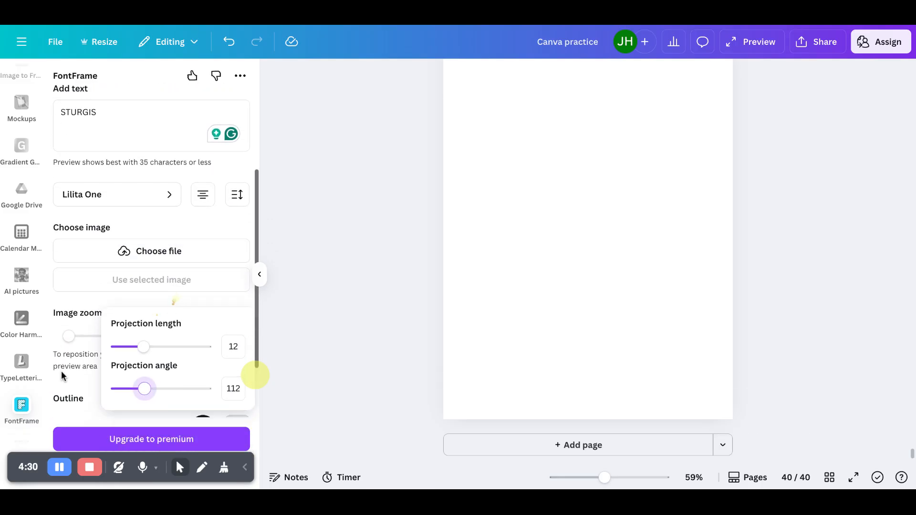
drag(143, 347, 113, 349)
click(88, 407)
- Add a shadow to the FontFrame text with shadow length 14
scroll(88, 407, down, 2)
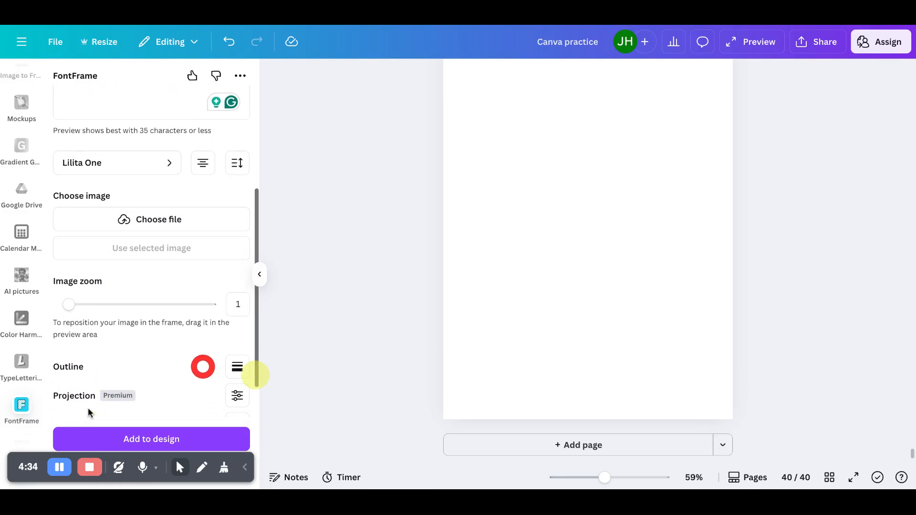
click(237, 376)
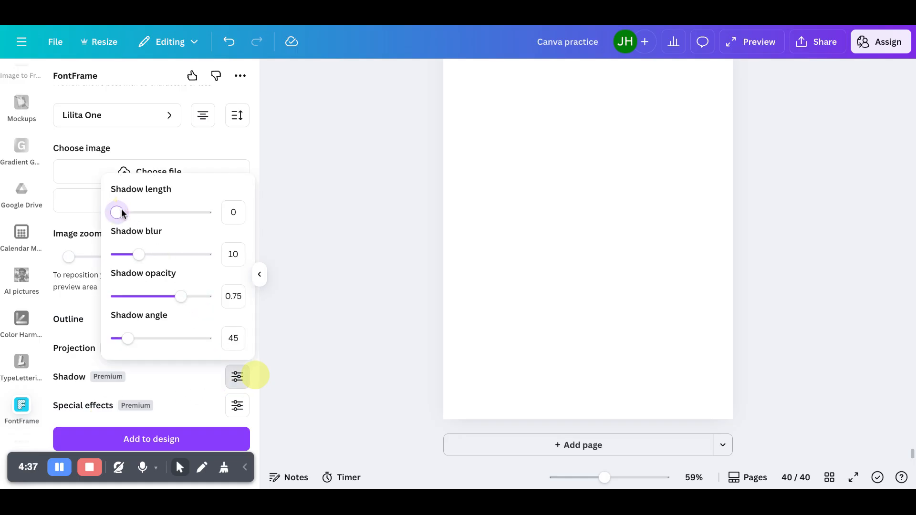
drag(144, 213, 148, 214)
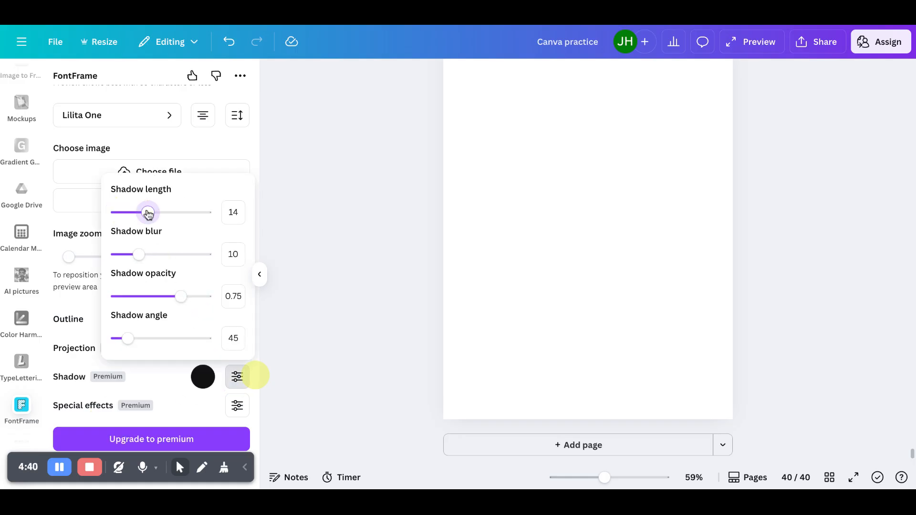
scroll(189, 162, up, 4)
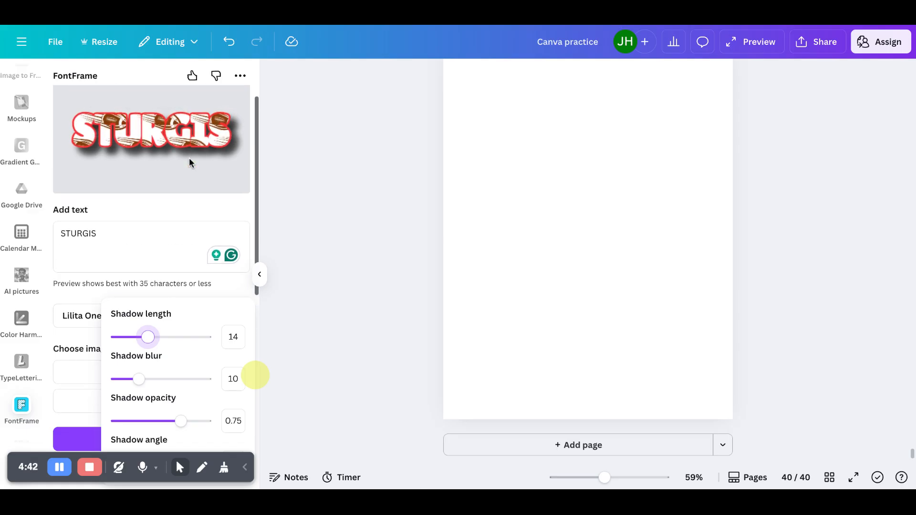
- Set the FontFrame shadow blur to 4 and shadow opacity to 0.5
scroll(189, 162, down, 1)
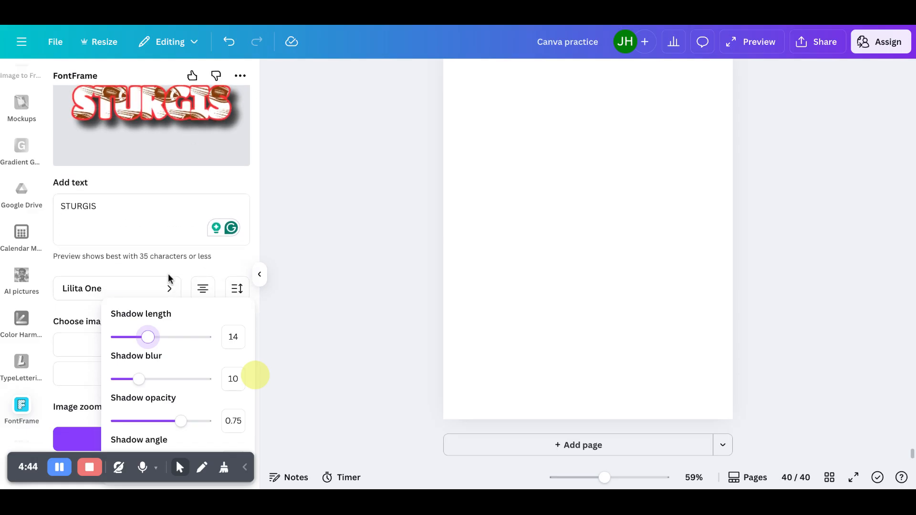
mouse_move(140, 380)
mouse_down()
mouse_move(191, 380)
mouse_move(125, 390)
mouse_up()
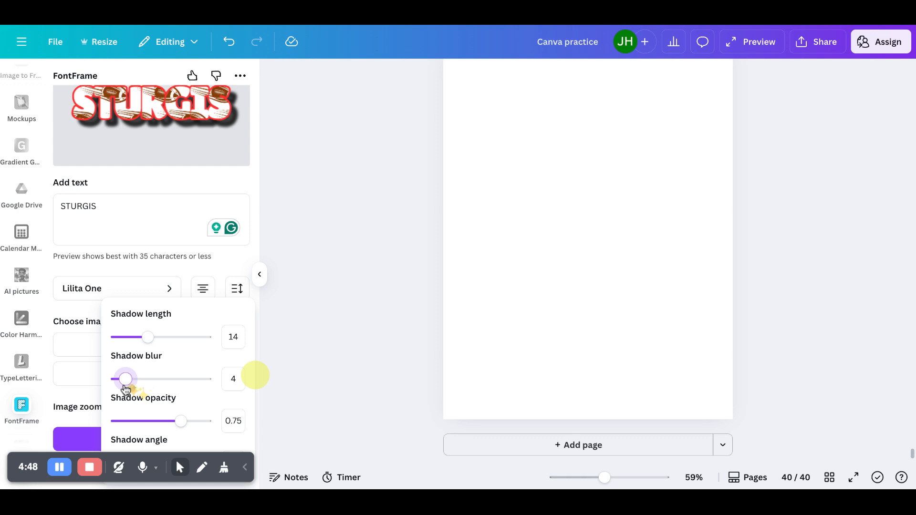
drag(180, 422, 157, 429)
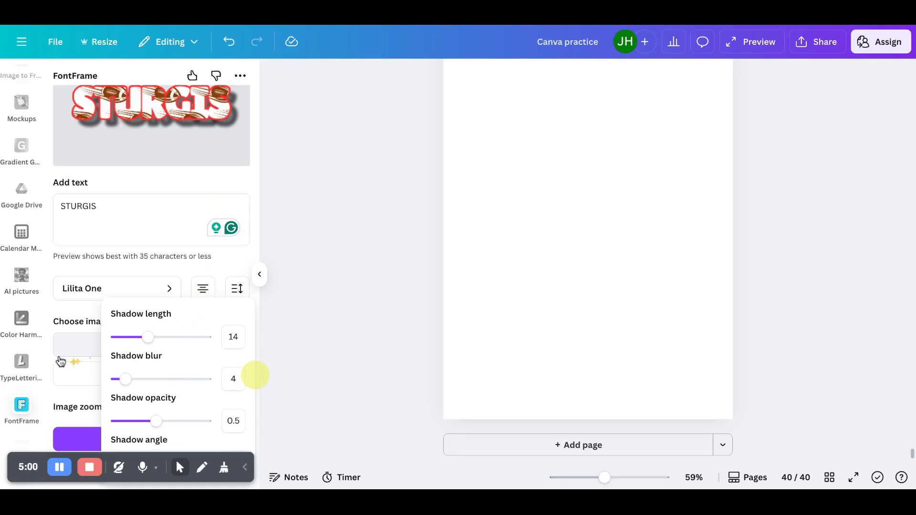
- Open the special effects settings and set the letter tilt to 15
scroll(55, 359, down, 3)
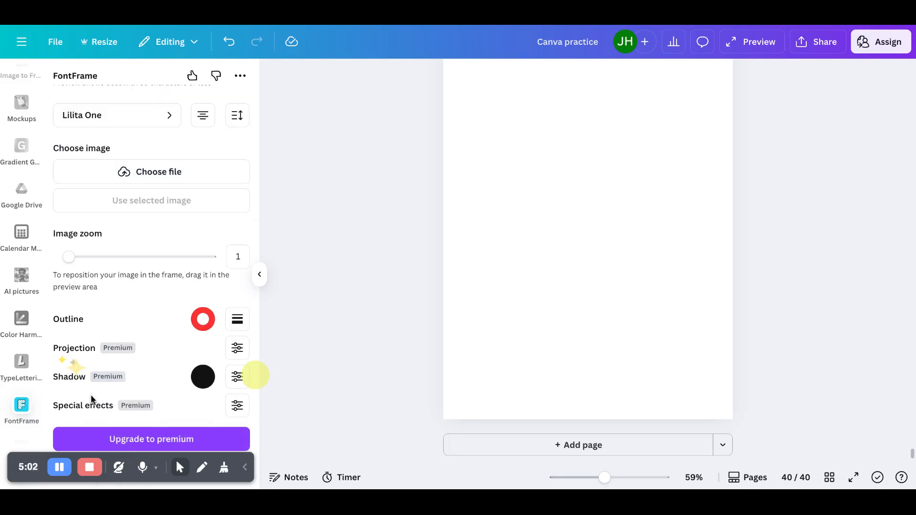
click(237, 407)
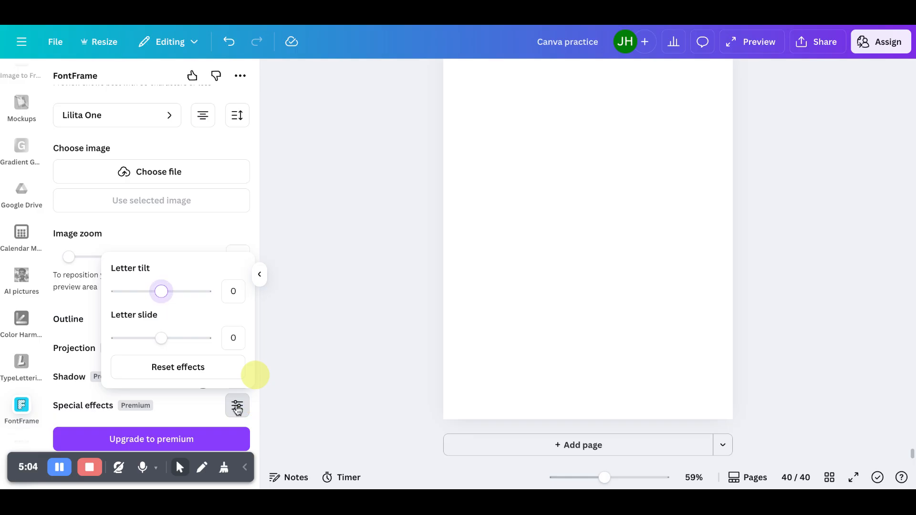
drag(162, 292, 178, 297)
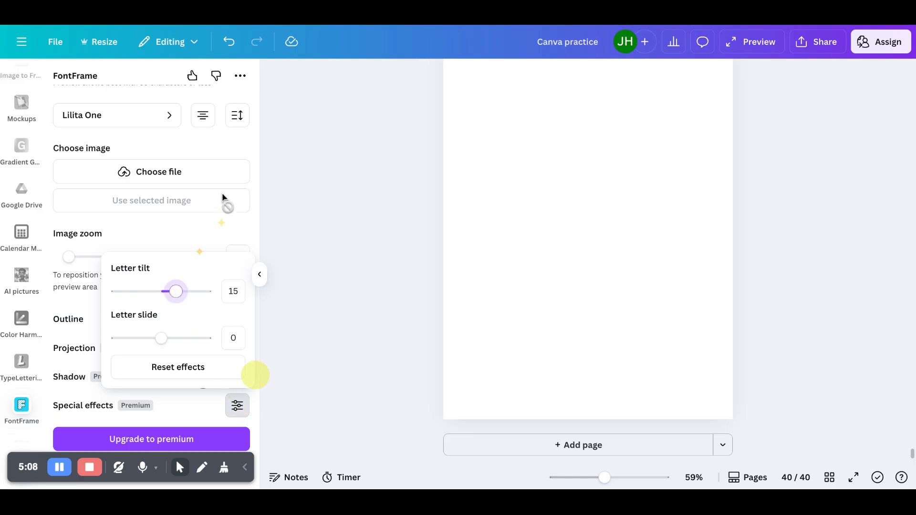
- Adjust the letter tilt to -3 and the letter slide to -1 while checking the preview
scroll(222, 195, up, 5)
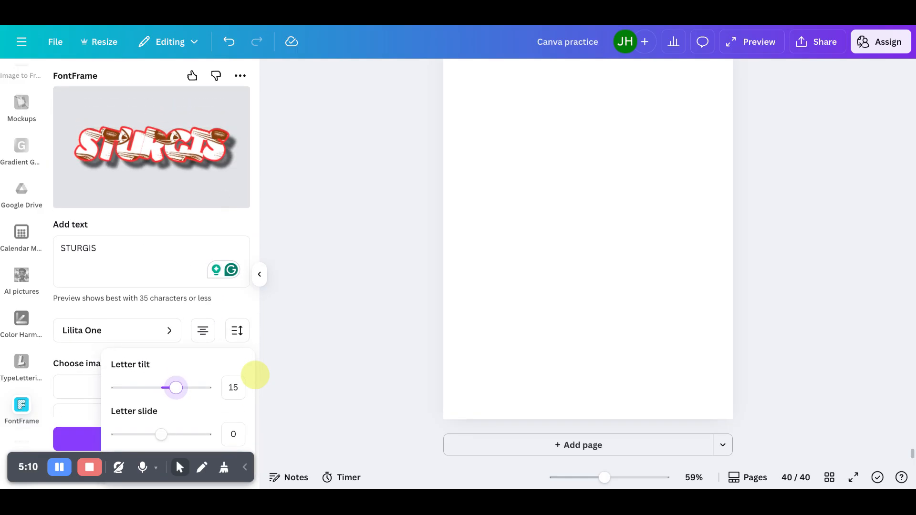
drag(177, 387, 162, 444)
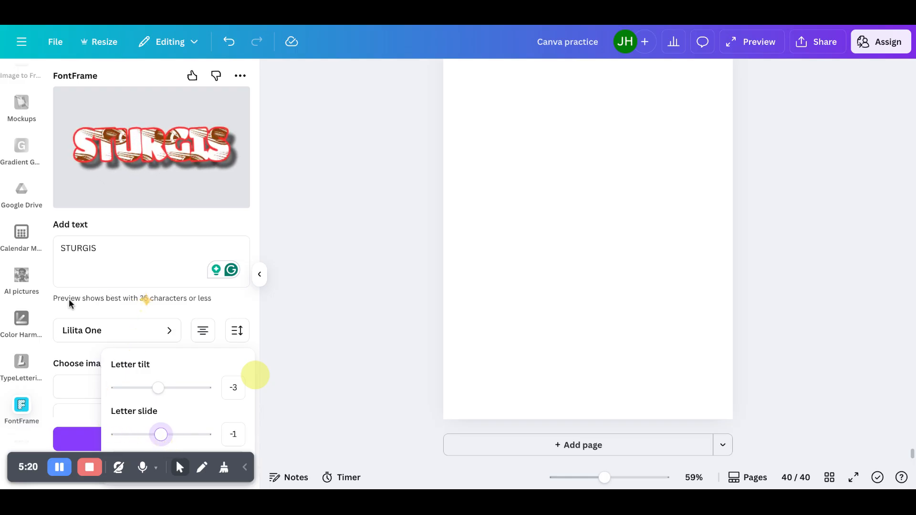
- Open the FontFrame premium upgrade page and its purchase license link, then return to the settings
scroll(50, 312, down, 5)
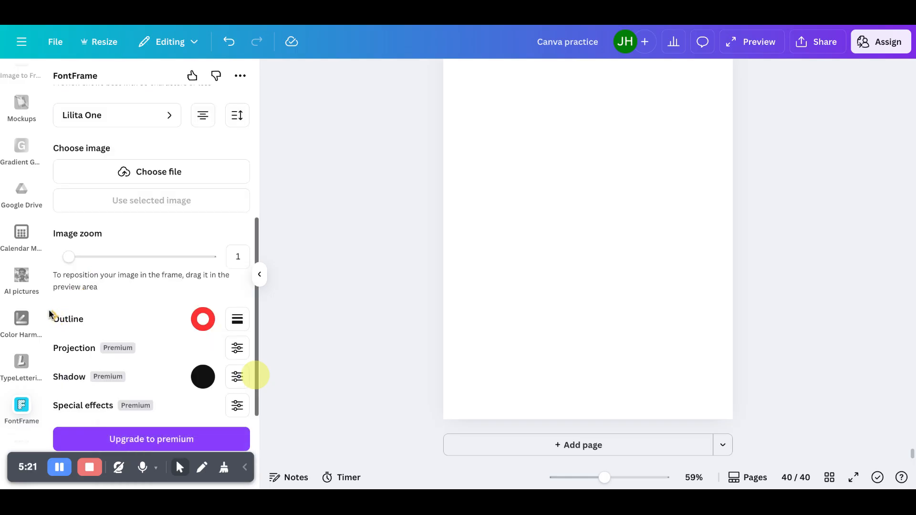
click(141, 440)
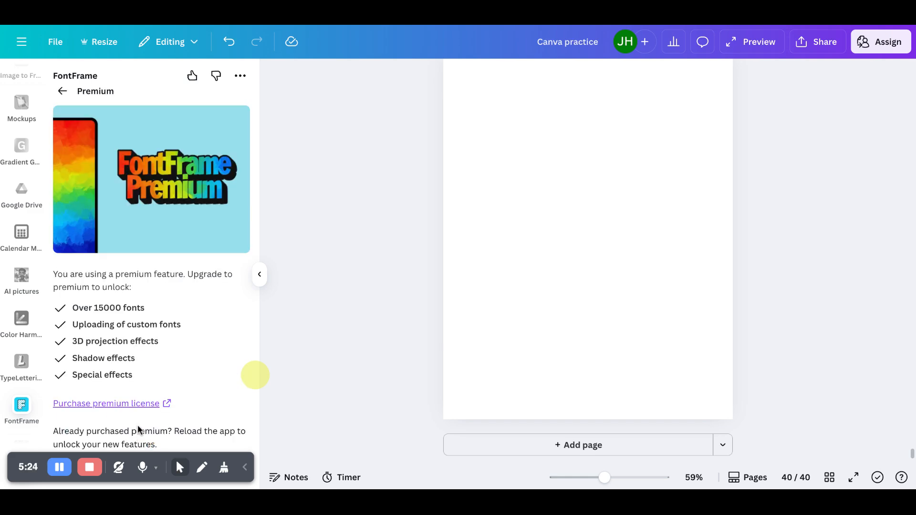
click(132, 404)
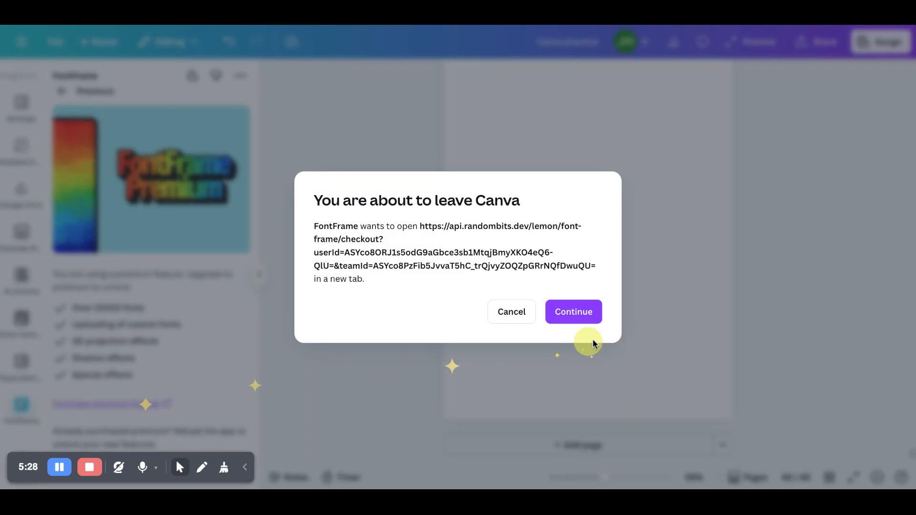
click(587, 315)
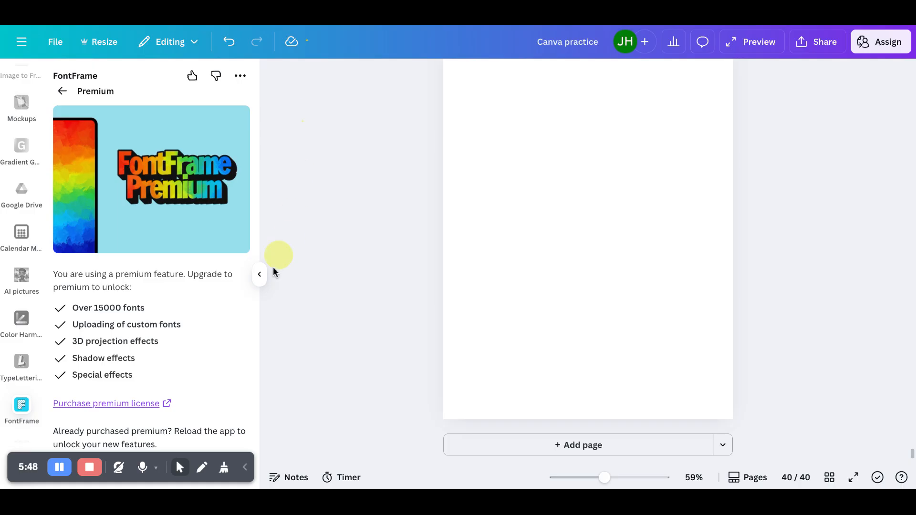
click(64, 90)
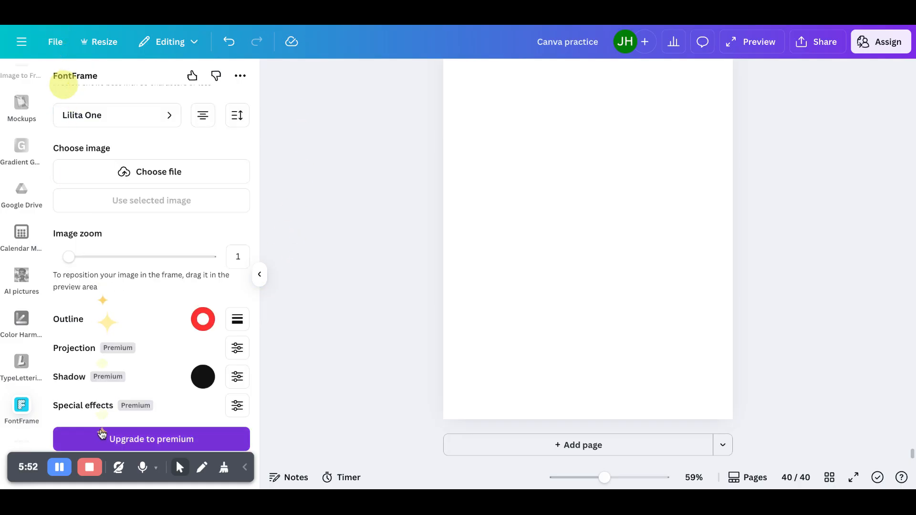
- Set the special effects letter tilt to 1 and the letter slide to 0
scroll(170, 377, up, 5)
scroll(169, 377, down, 5)
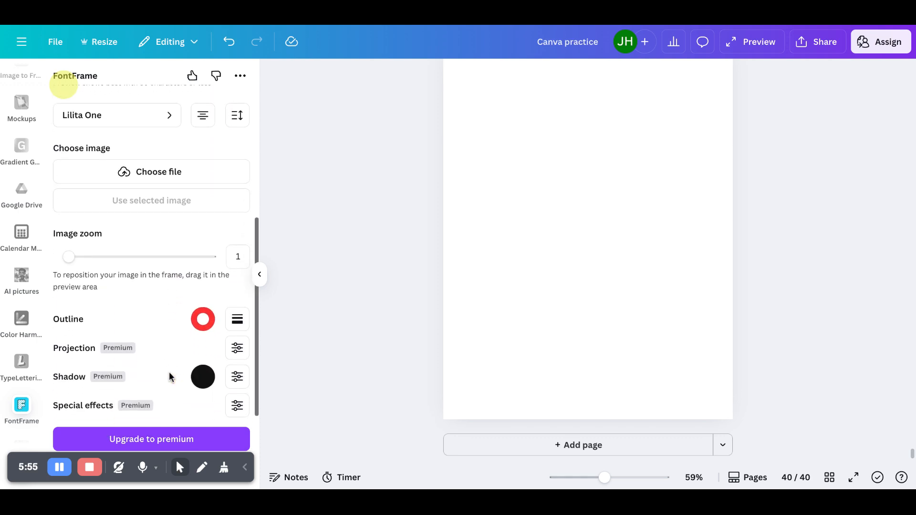
click(237, 405)
drag(169, 340, 163, 339)
mouse_move(166, 298)
mouse_down()
mouse_move(159, 295)
mouse_move(171, 300)
mouse_up()
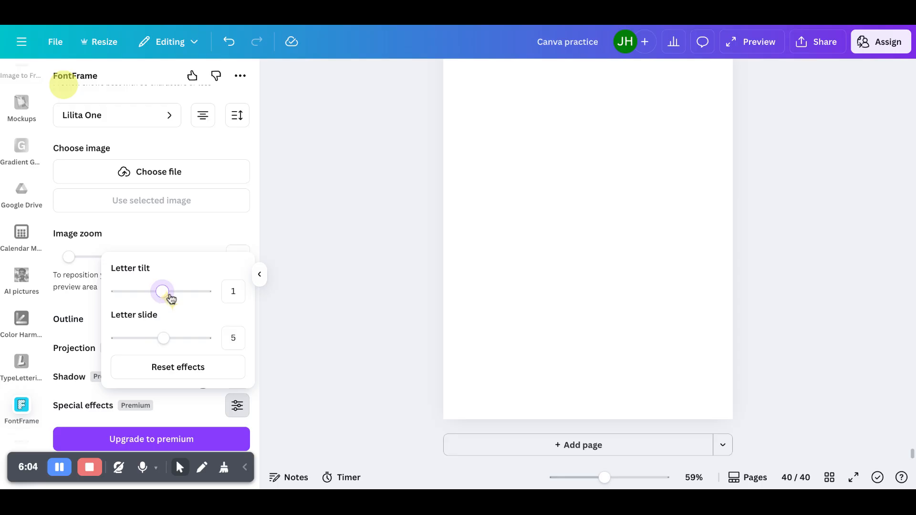
click(242, 291)
click(239, 337)
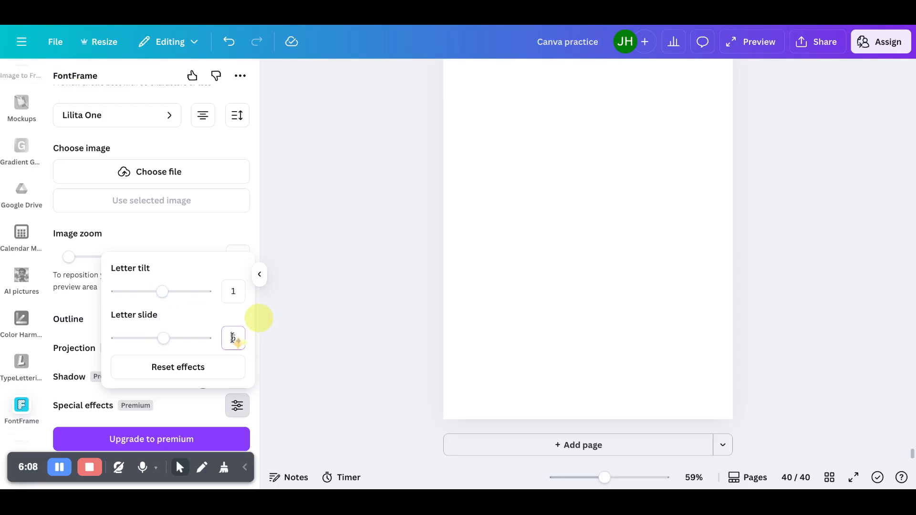
key(BackSpace)
text(0)
click(192, 413)
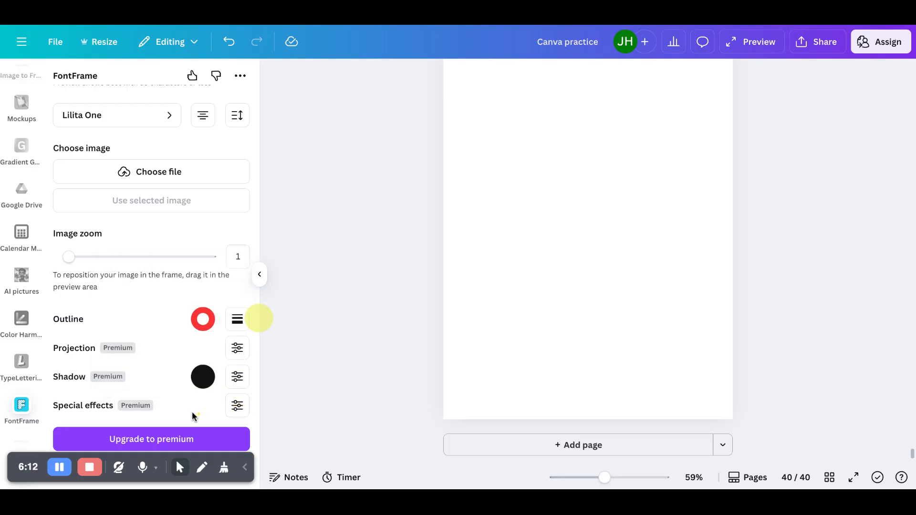
- Remove the shadow by setting the shadow length and shadow blur to 0
scroll(191, 413, up, 5)
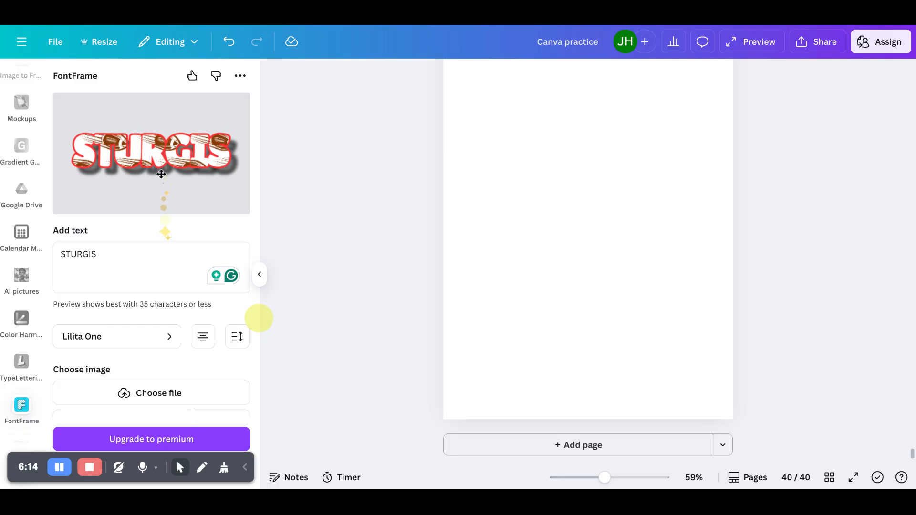
scroll(161, 174, down, 5)
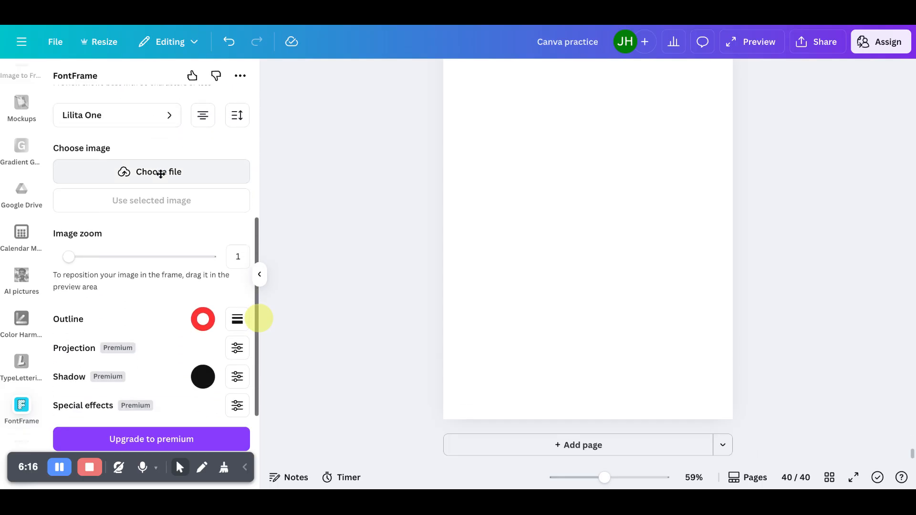
click(238, 377)
drag(153, 220, 100, 217)
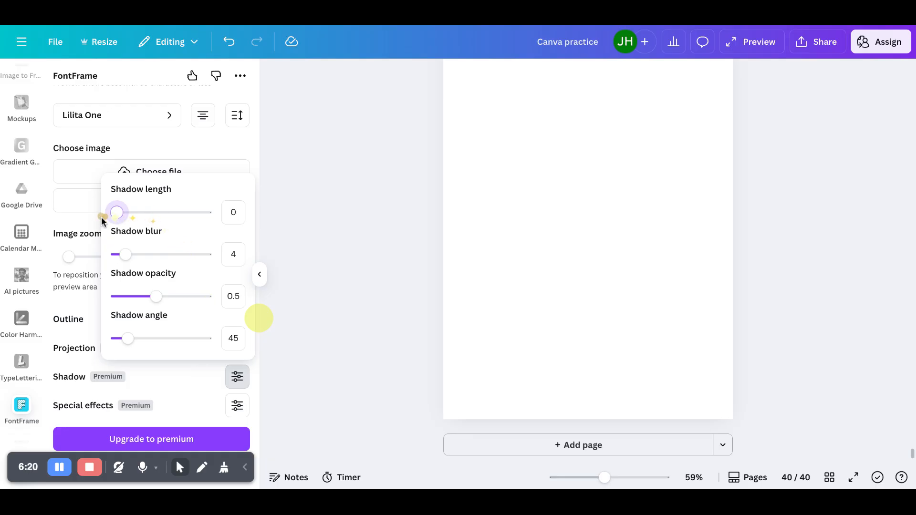
drag(125, 255, 115, 262)
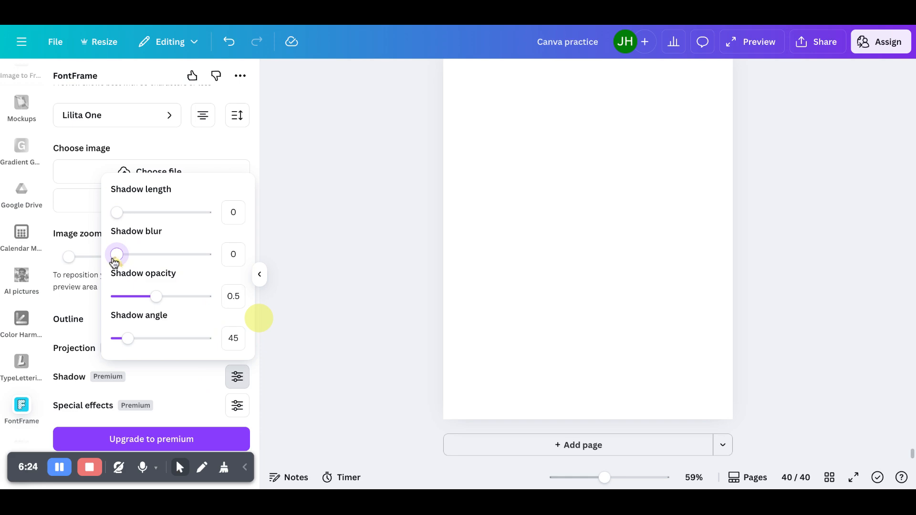
click(170, 391)
- Add the STURGIS FontFrame text to the design page
scroll(170, 392, up, 5)
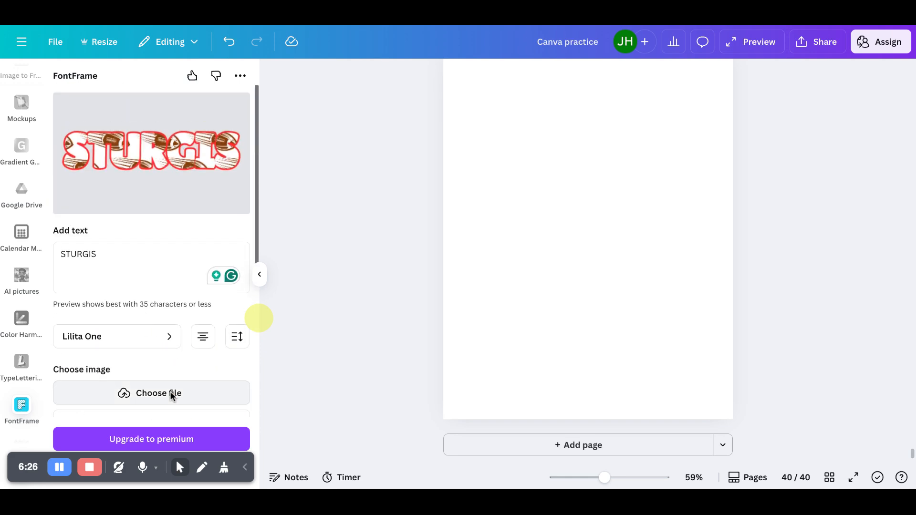
scroll(171, 395, down, 5)
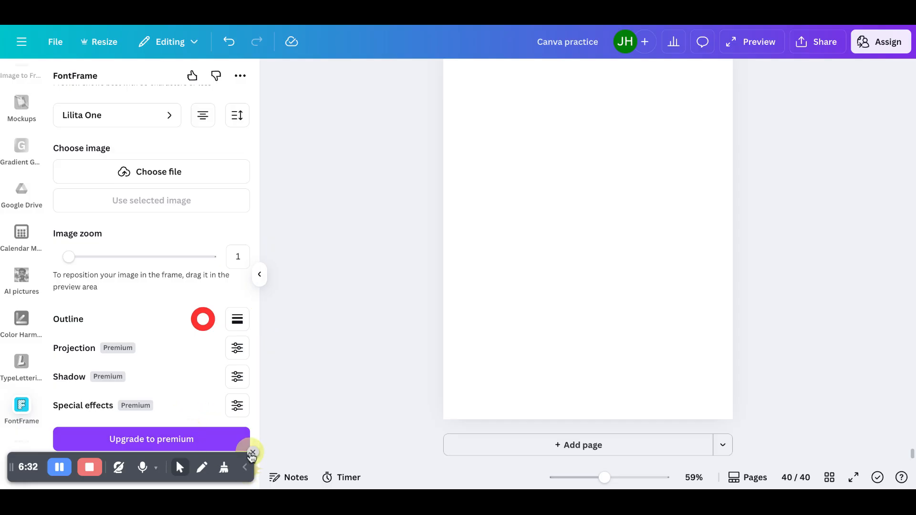
click(253, 455)
click(217, 467)
scroll(151, 380, up, 5)
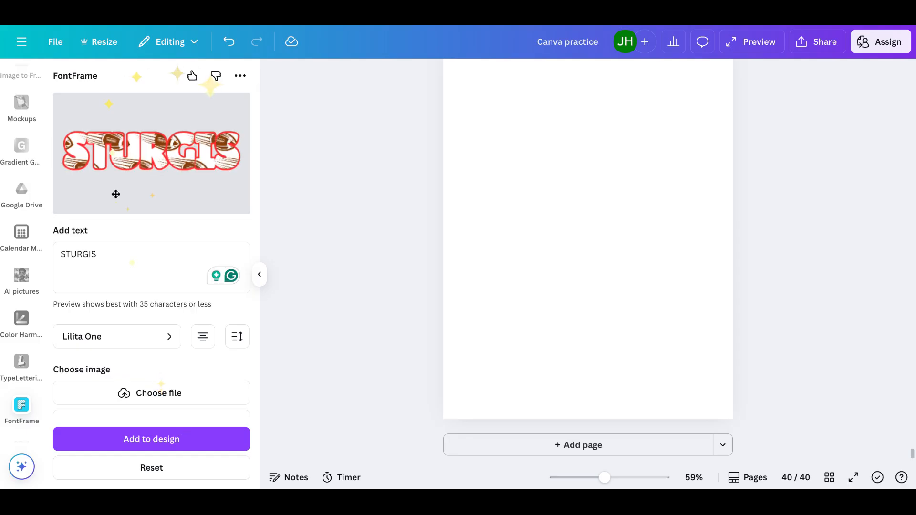
scroll(154, 219, down, 5)
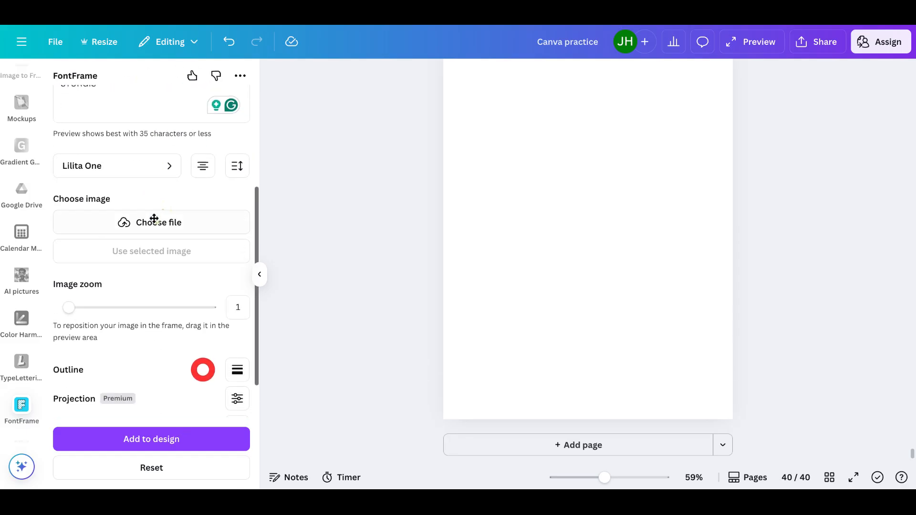
click(150, 444)
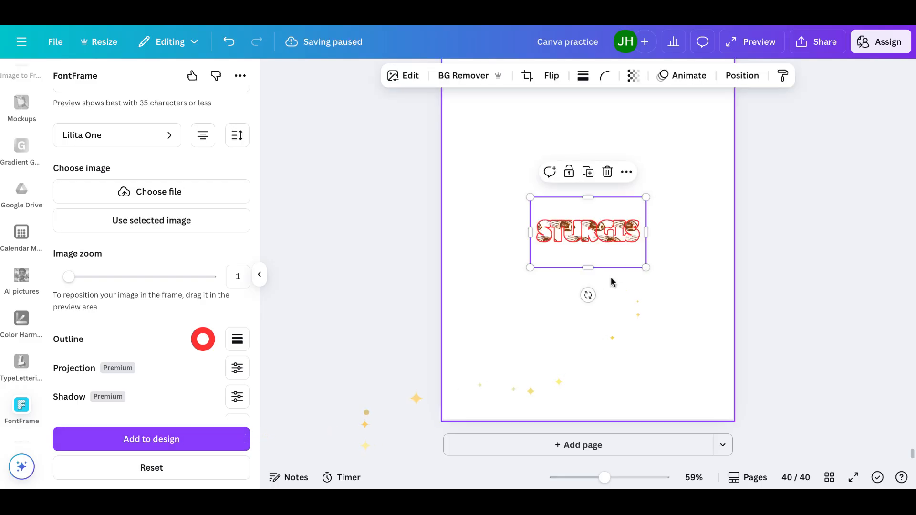
- Move the STURGIS graphic to the top of the page and enlarge it to nearly span the page width
drag(590, 266, 590, 248)
drag(591, 197, 588, 214)
drag(530, 248, 406, 339)
drag(537, 276, 612, 200)
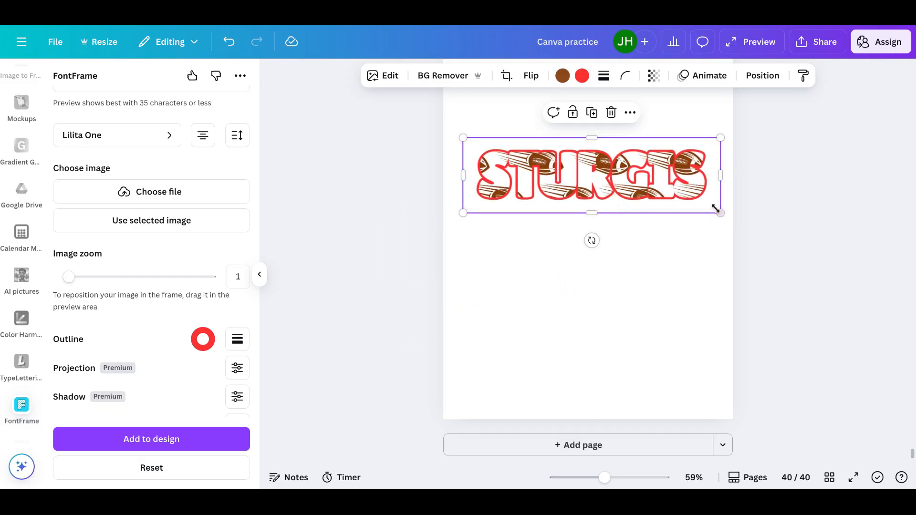
drag(718, 210, 687, 193)
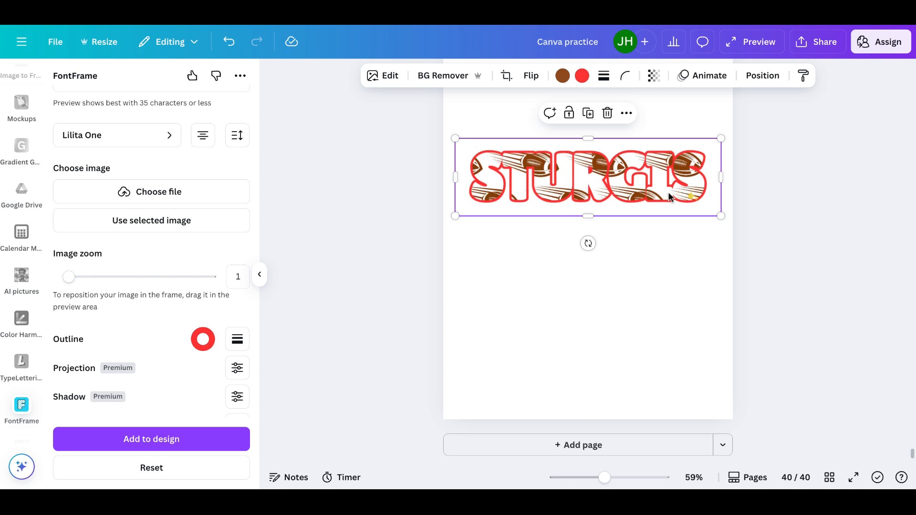
- Set the FontFrame outline colour to orange
click(205, 340)
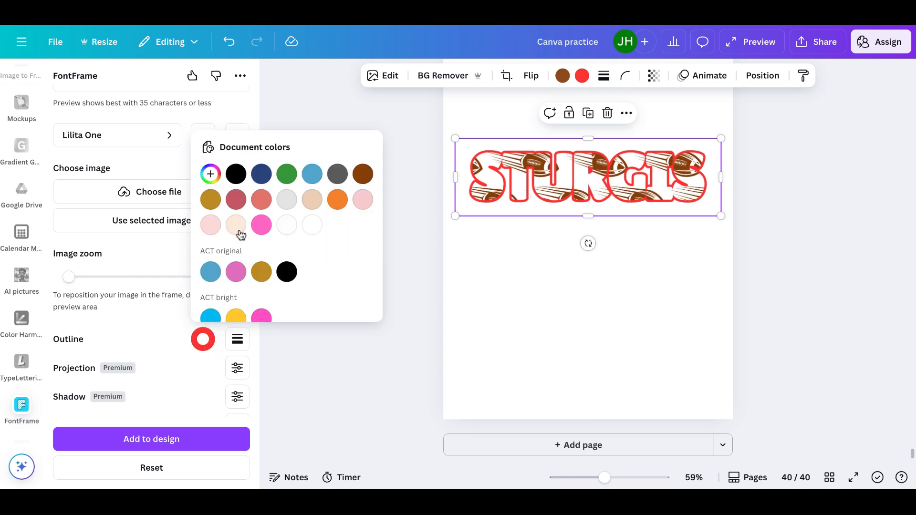
click(340, 203)
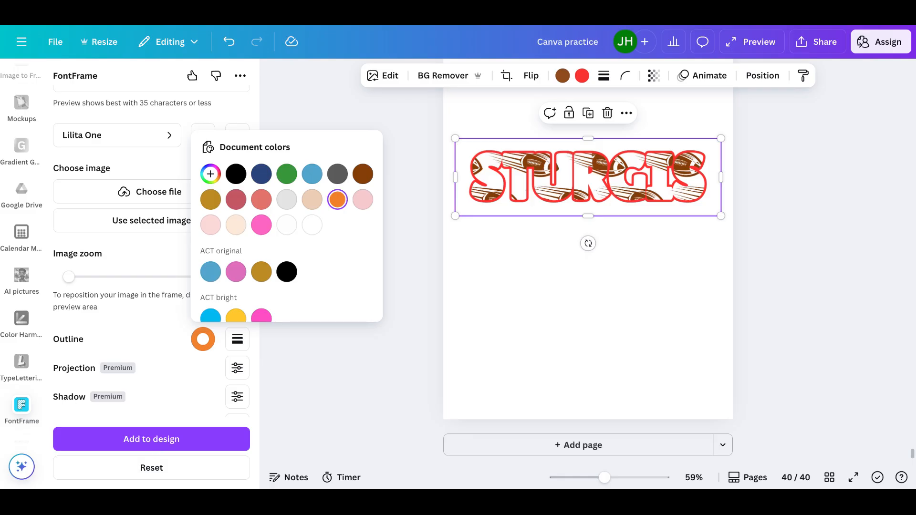
click(151, 440)
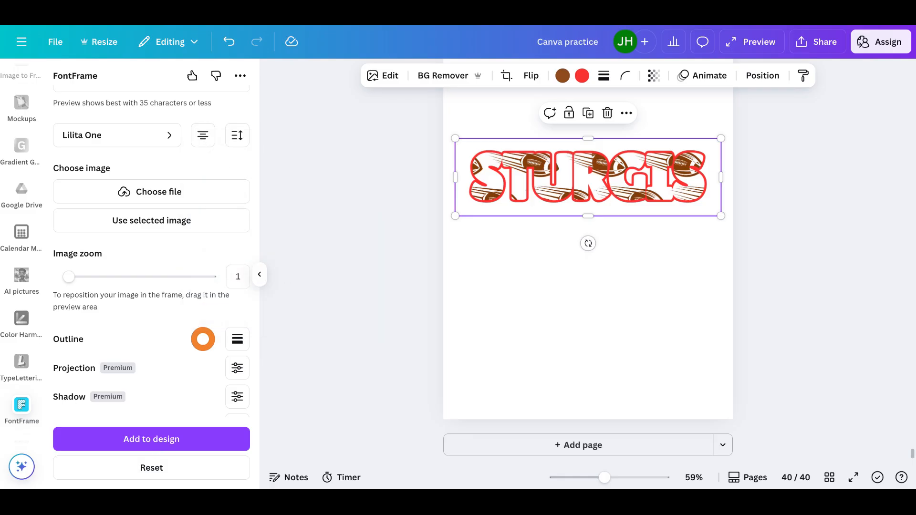
- Move the STURGIS graphic slightly lower on the page
drag(504, 199, 505, 222)
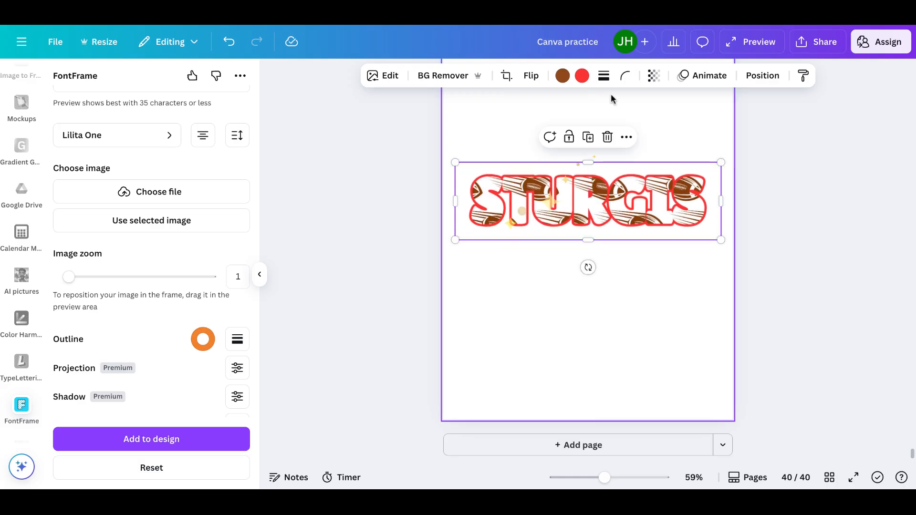
- Try recolouring the graphic's brown to yellow, then undo the colour change
click(562, 80)
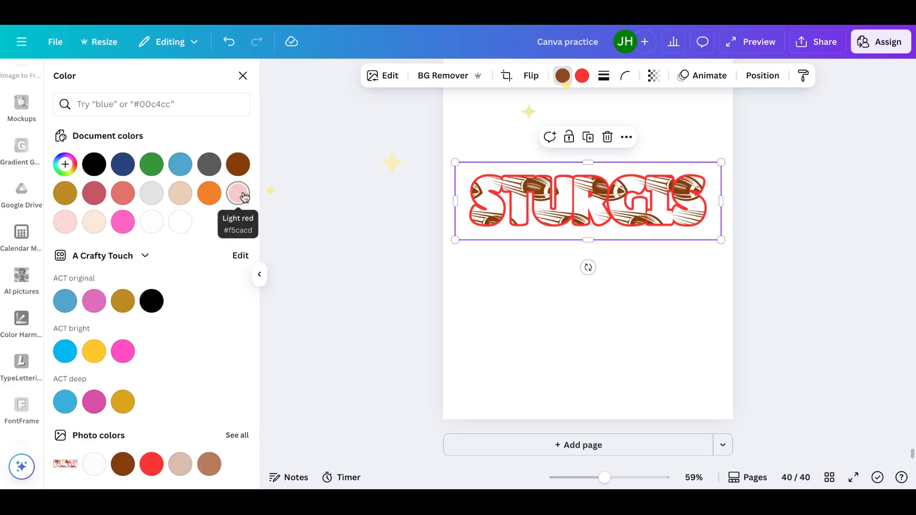
click(98, 354)
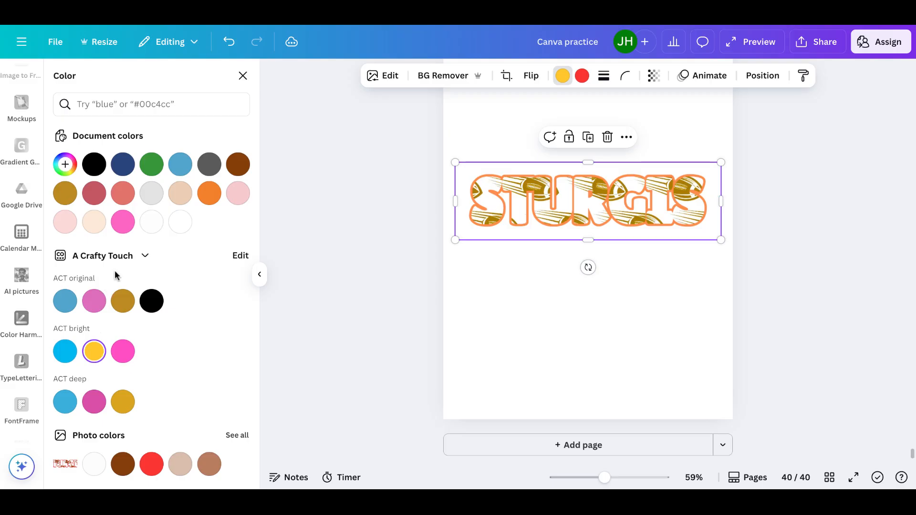
click(230, 48)
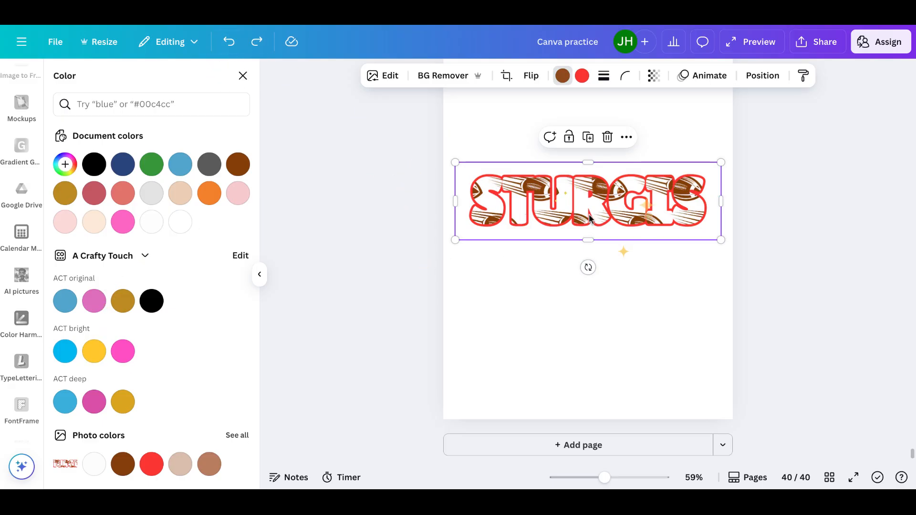
- Move the STURGIS graphic slightly higher on the page
drag(590, 210, 590, 170)
scroll(21, 196, up, 5)
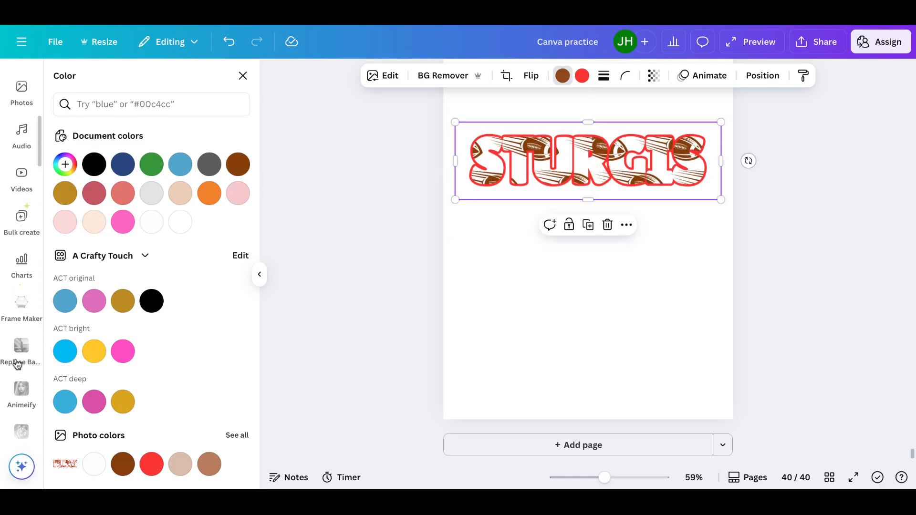
scroll(23, 392, down, 2)
scroll(23, 392, up, 2)
scroll(22, 392, up, 4)
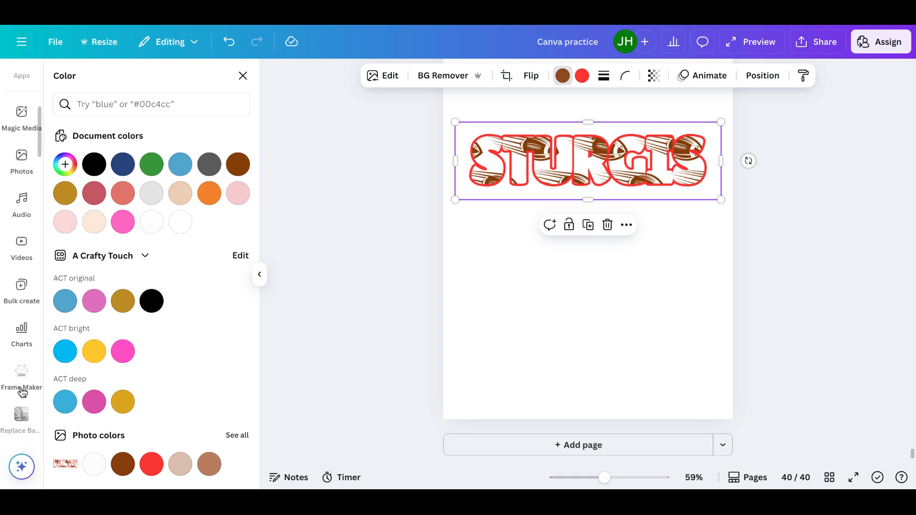
scroll(21, 238, up, 3)
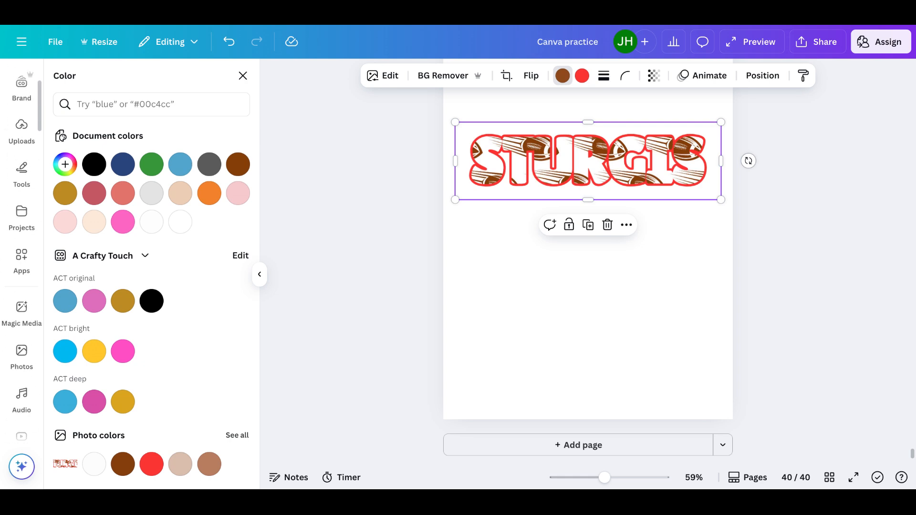
- Reopen the FontFrame app and reset its settings to the defaults
click(242, 75)
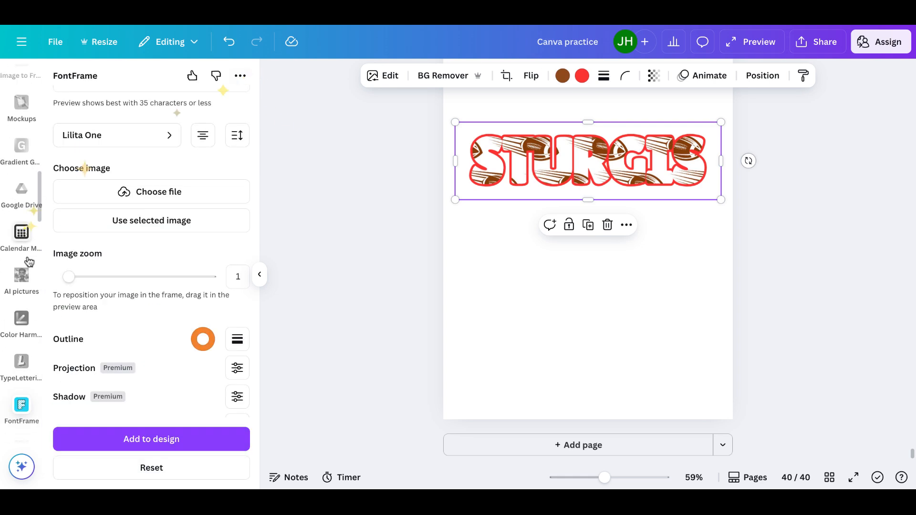
click(23, 409)
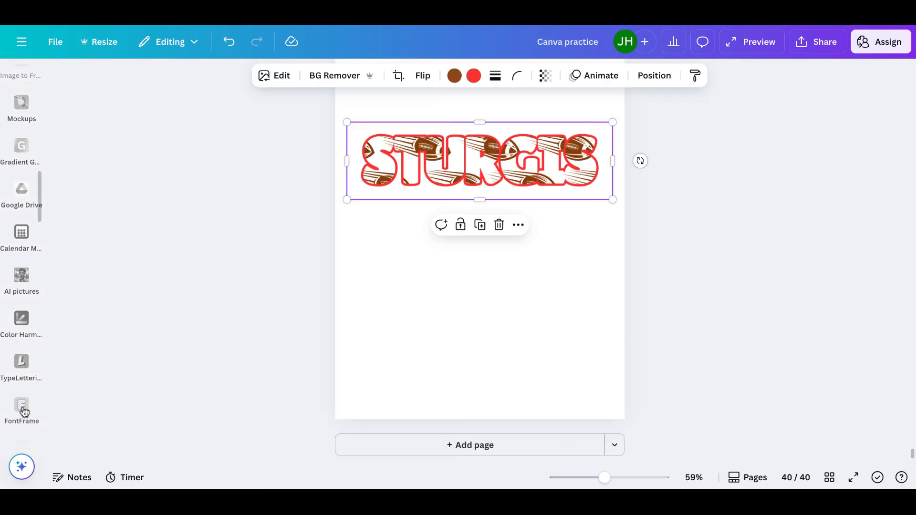
click(23, 409)
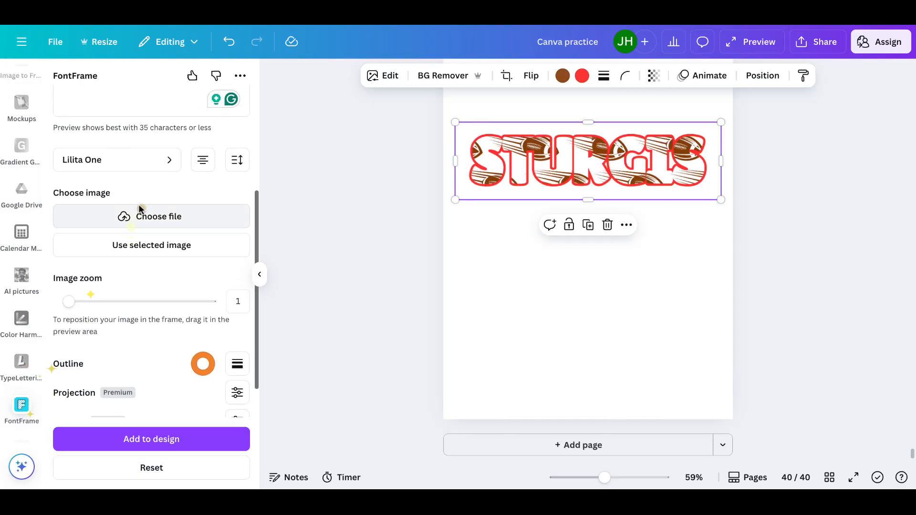
scroll(143, 208, down, 2)
click(153, 469)
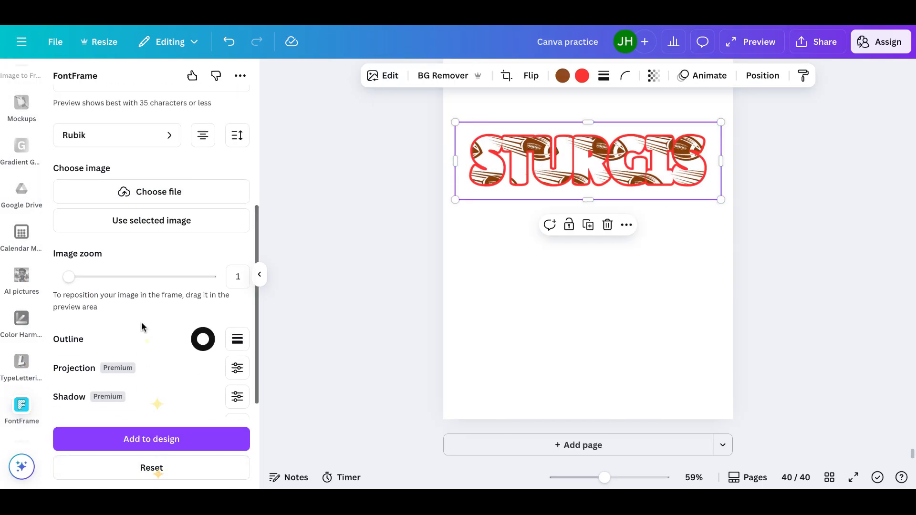
- Set the FontFrame text to DAD, fill it with an uploaded football player photo, and centre the photo in the letters
click(143, 256)
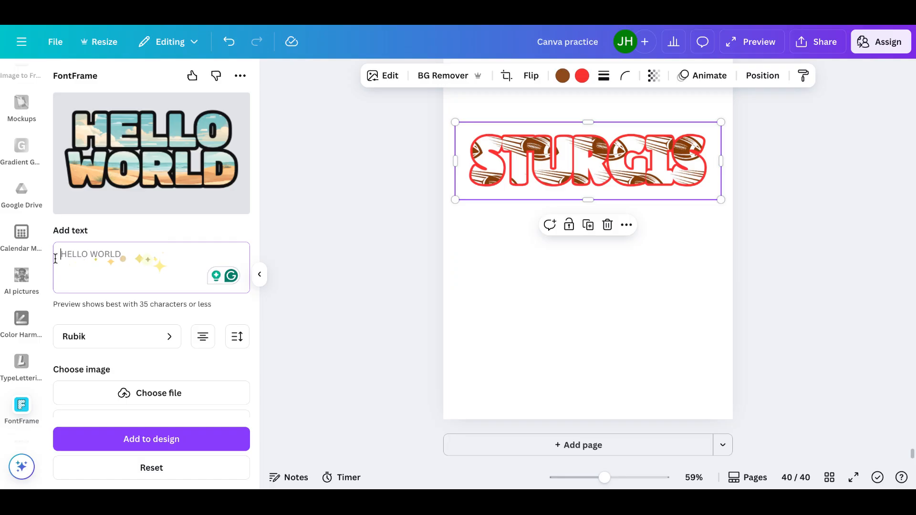
text(DAD)
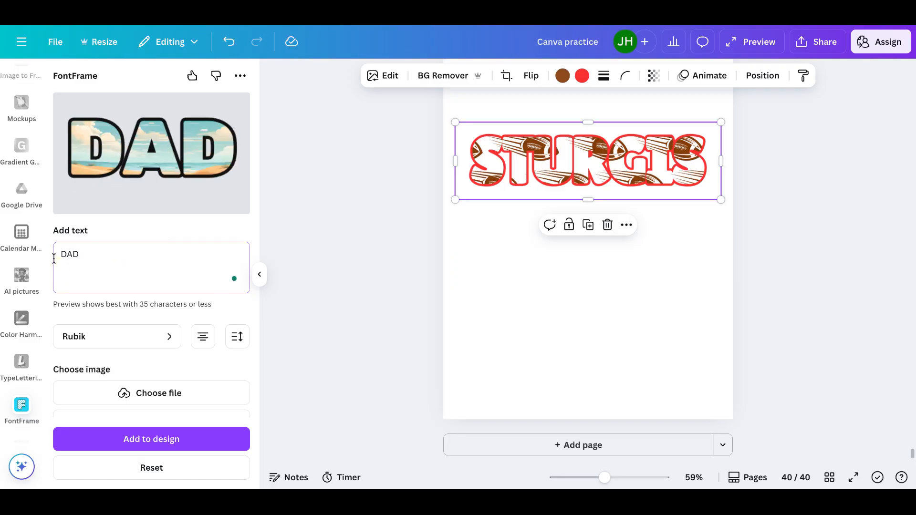
click(147, 397)
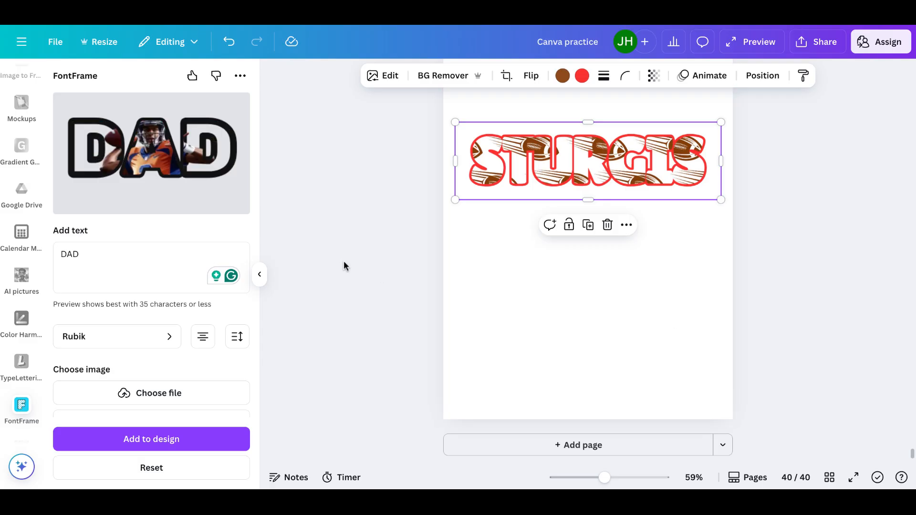
drag(154, 150, 155, 161)
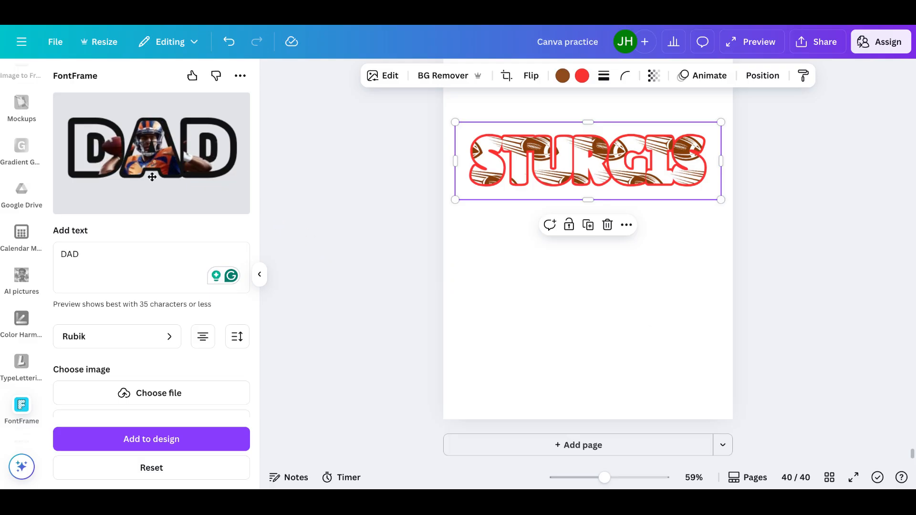
- Add the DAD graphic to the design, place it below STURGIS and enlarge it to nearly the page width
click(151, 439)
drag(592, 267, 592, 255)
drag(591, 196, 591, 202)
drag(530, 255, 447, 291)
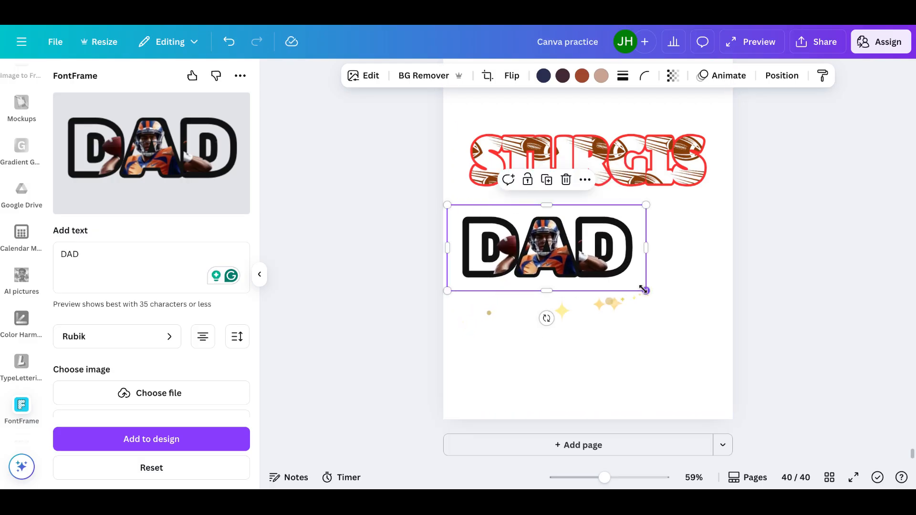
drag(645, 290, 721, 323)
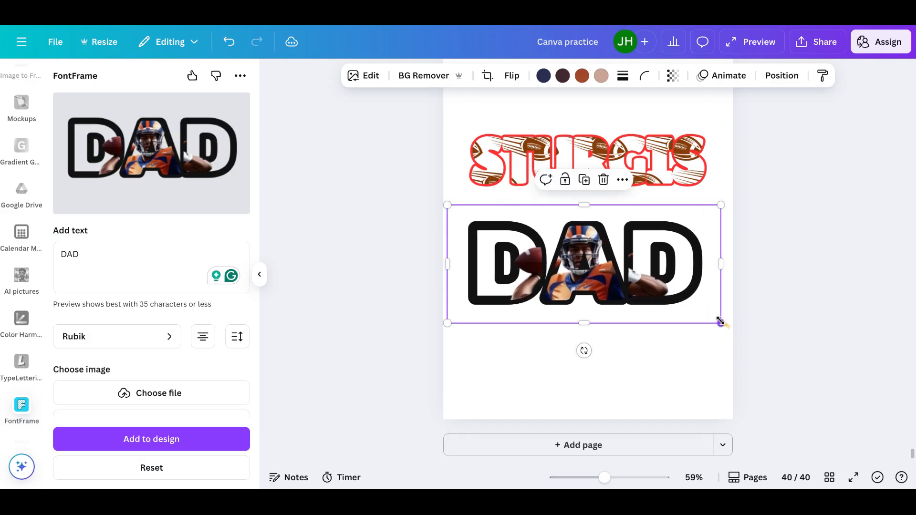